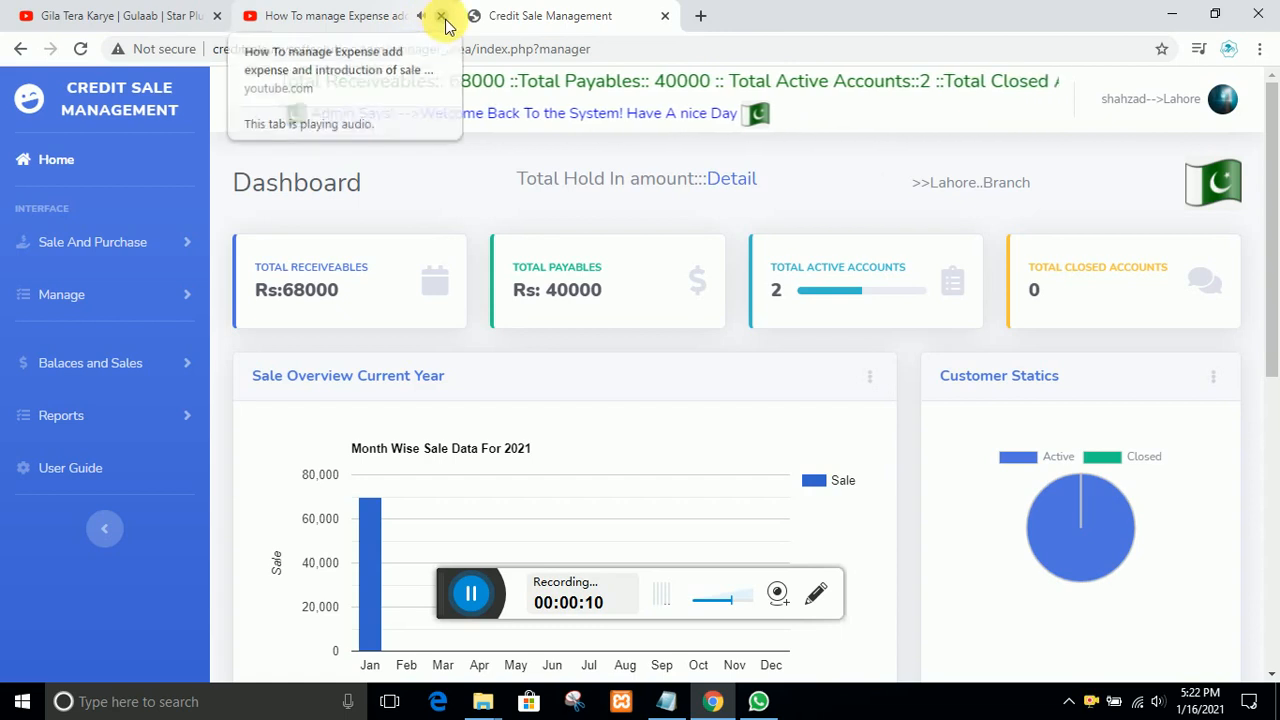
- Close the expense tutorial video's browser tab and open the form for adding an opening balance
{"action": "left_click", "coordinate": [442, 16]}
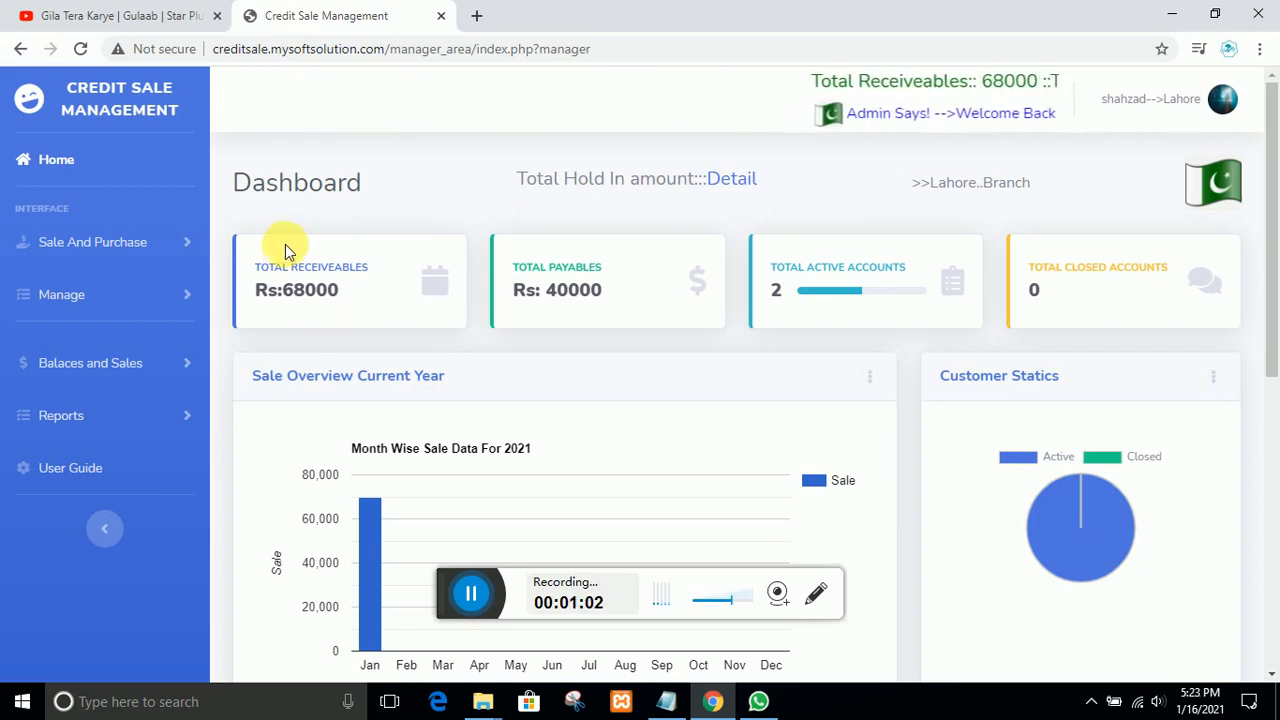
{"action": "left_click", "coordinate": [78, 246]}
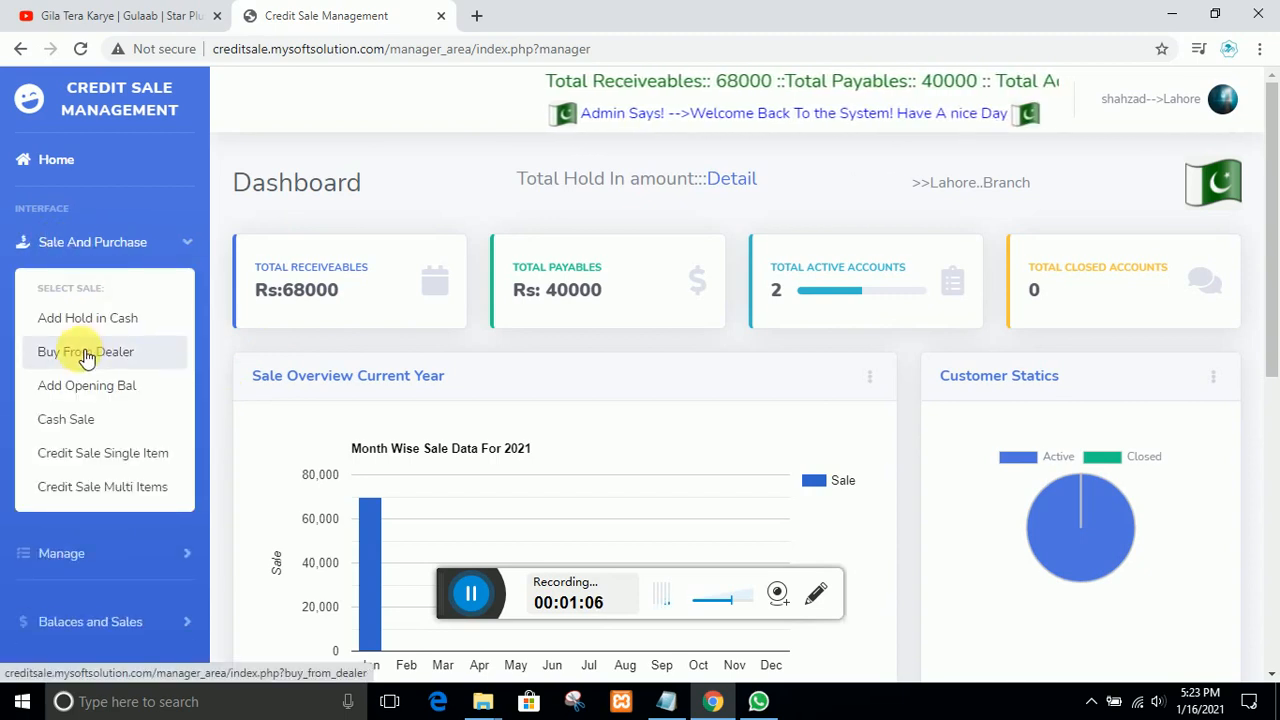
{"action": "left_click", "coordinate": [92, 388]}
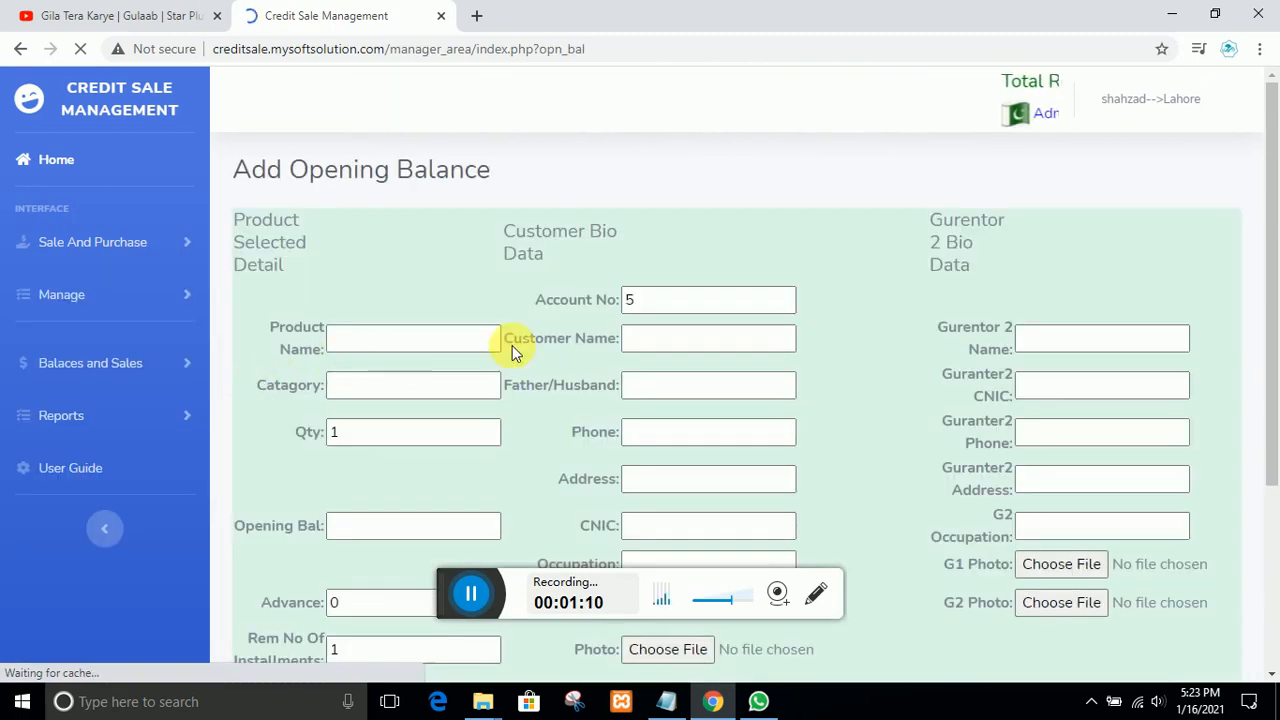
- Enter "washing machine pel" as the product name and "WM" as its category
{"action": "scroll", "coordinate": [425, 338], "scroll_direction": "down", "scroll_amount": 1}
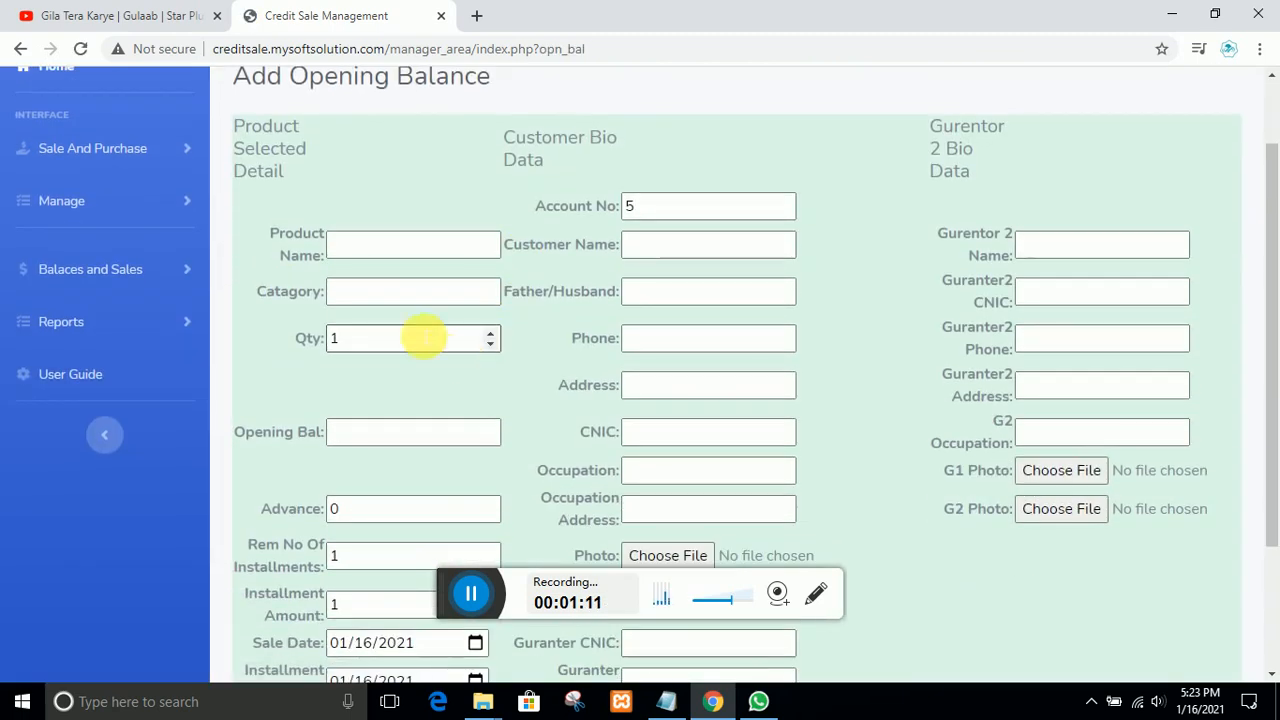
{"action": "left_click", "coordinate": [379, 258]}
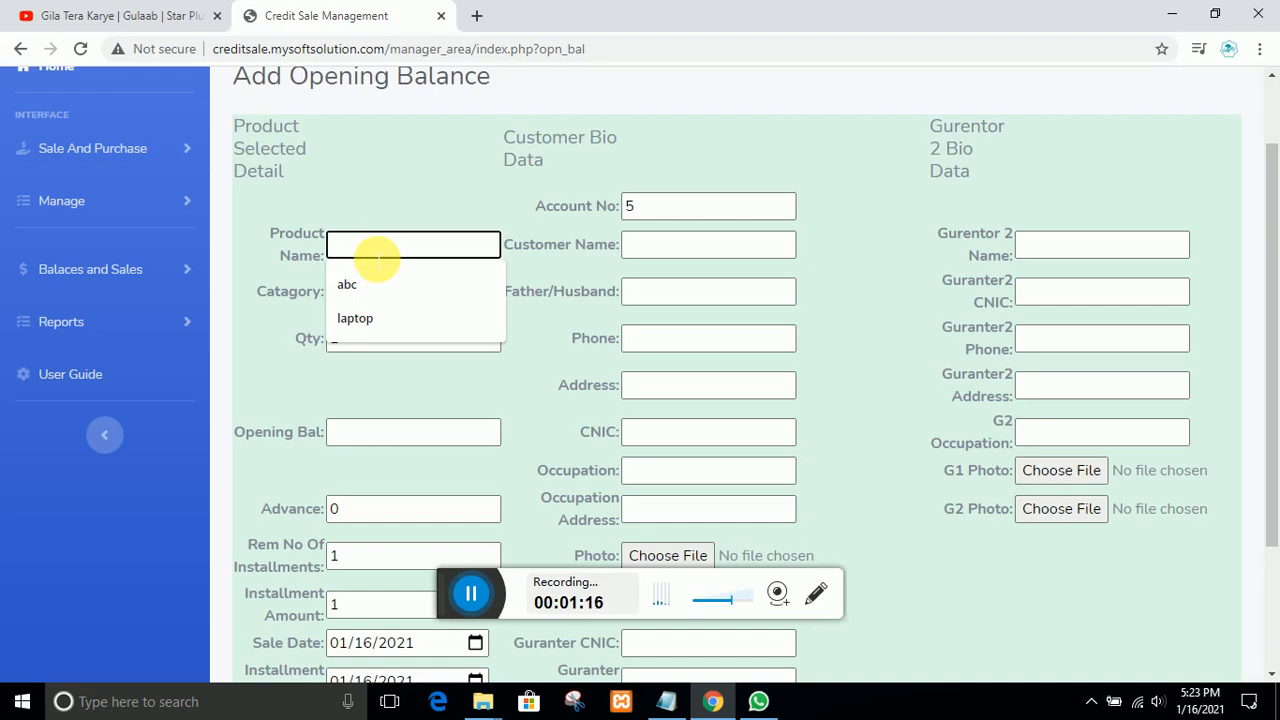
{"action": "type", "text": "washing machine"}
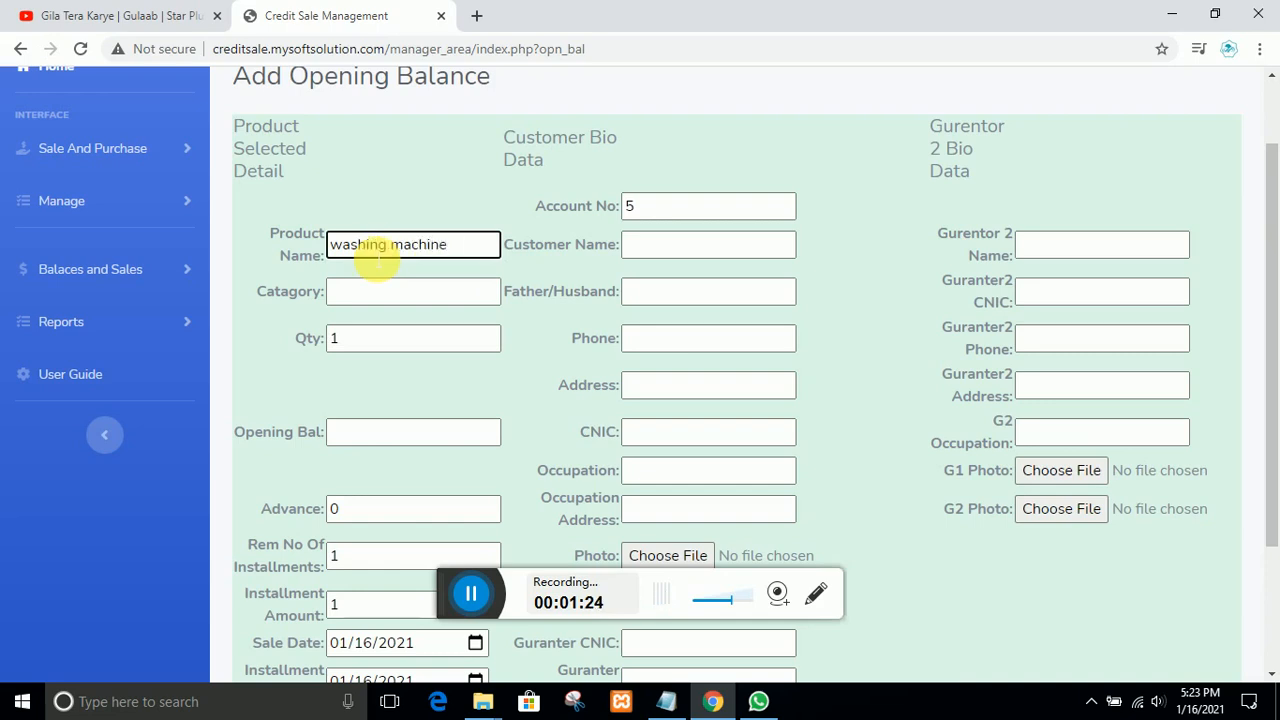
{"action": "type", "text": "pel"}
{"action": "left_click", "coordinate": [352, 293]}
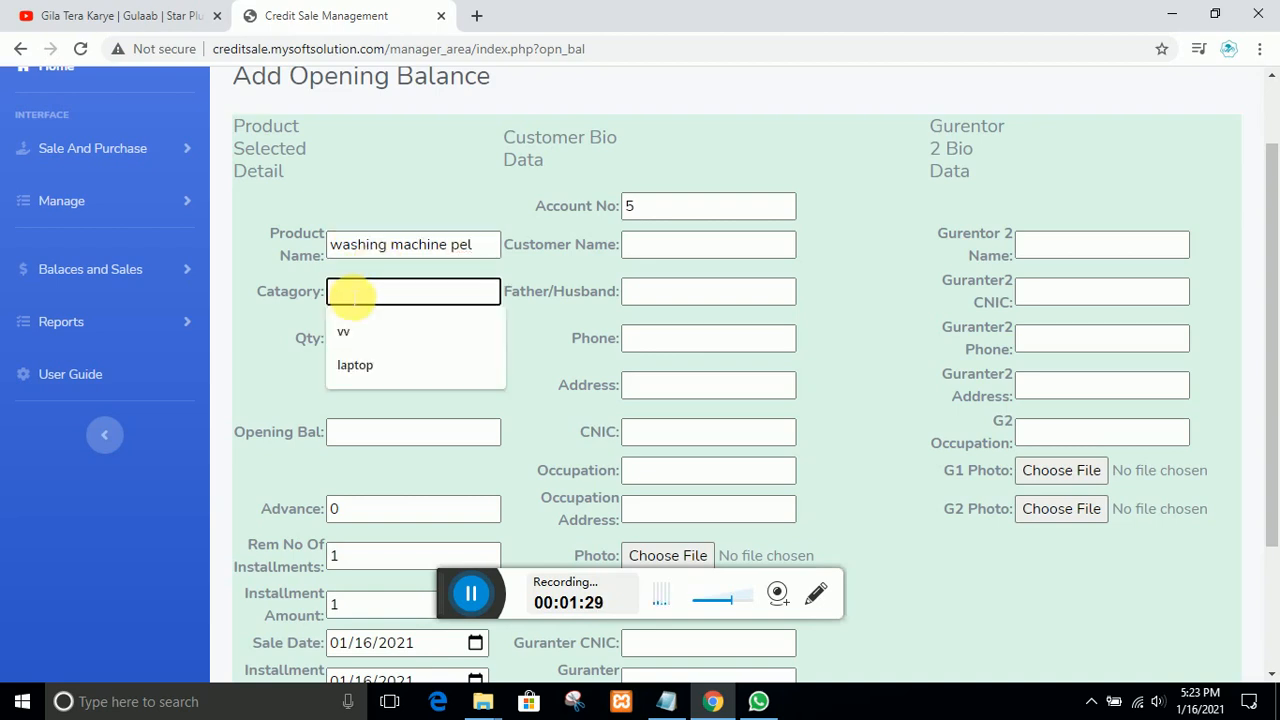
{"action": "type", "text": "WM"}
- Set the opening balance to 25000 and the remaining installments to 8, and have the installment amount calculated
{"action": "left_click", "coordinate": [351, 435]}
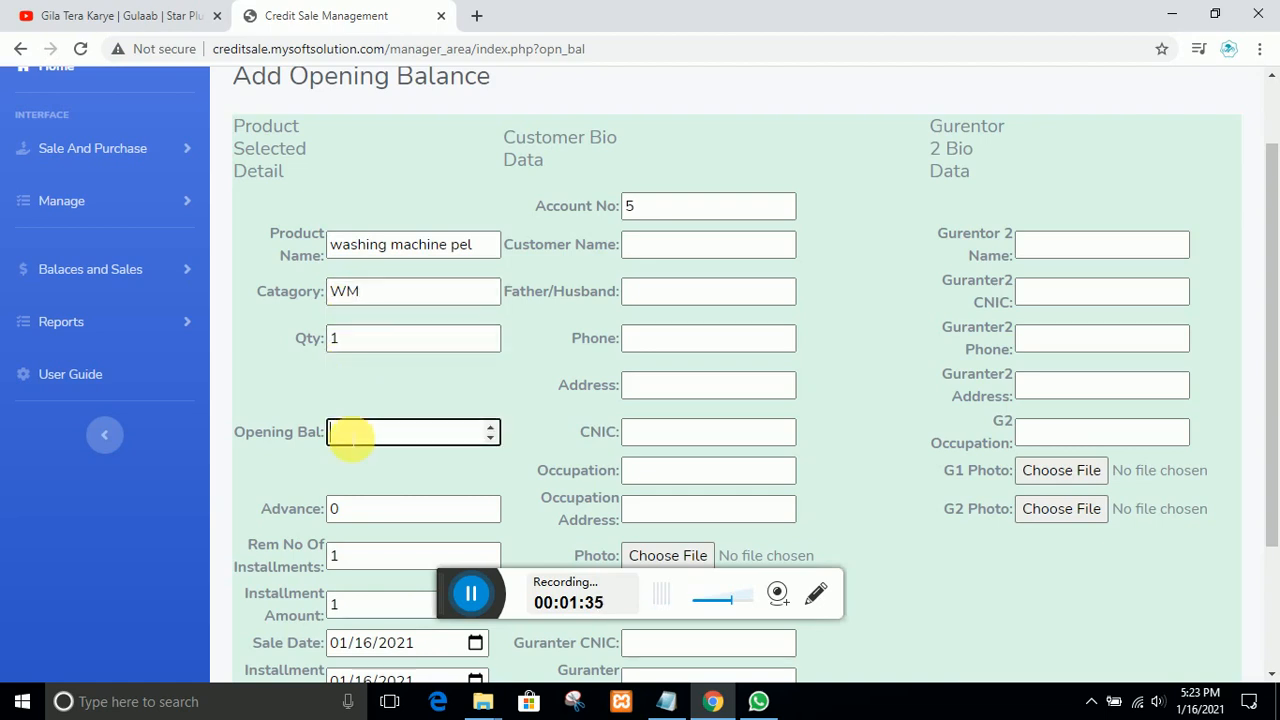
{"action": "type", "text": "25000"}
{"action": "left_click", "coordinate": [337, 509]}
{"action": "left_click", "coordinate": [364, 558]}
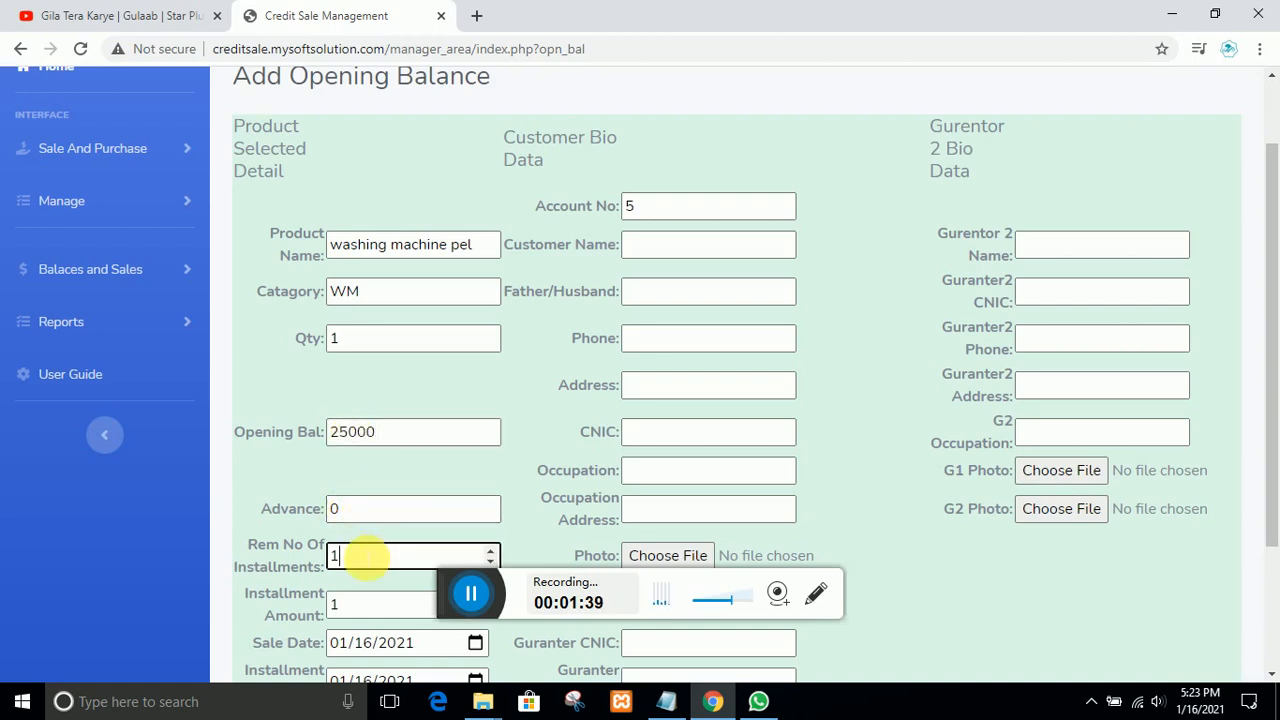
{"action": "scroll", "coordinate": [362, 556], "scroll_direction": "down", "scroll_amount": 2}
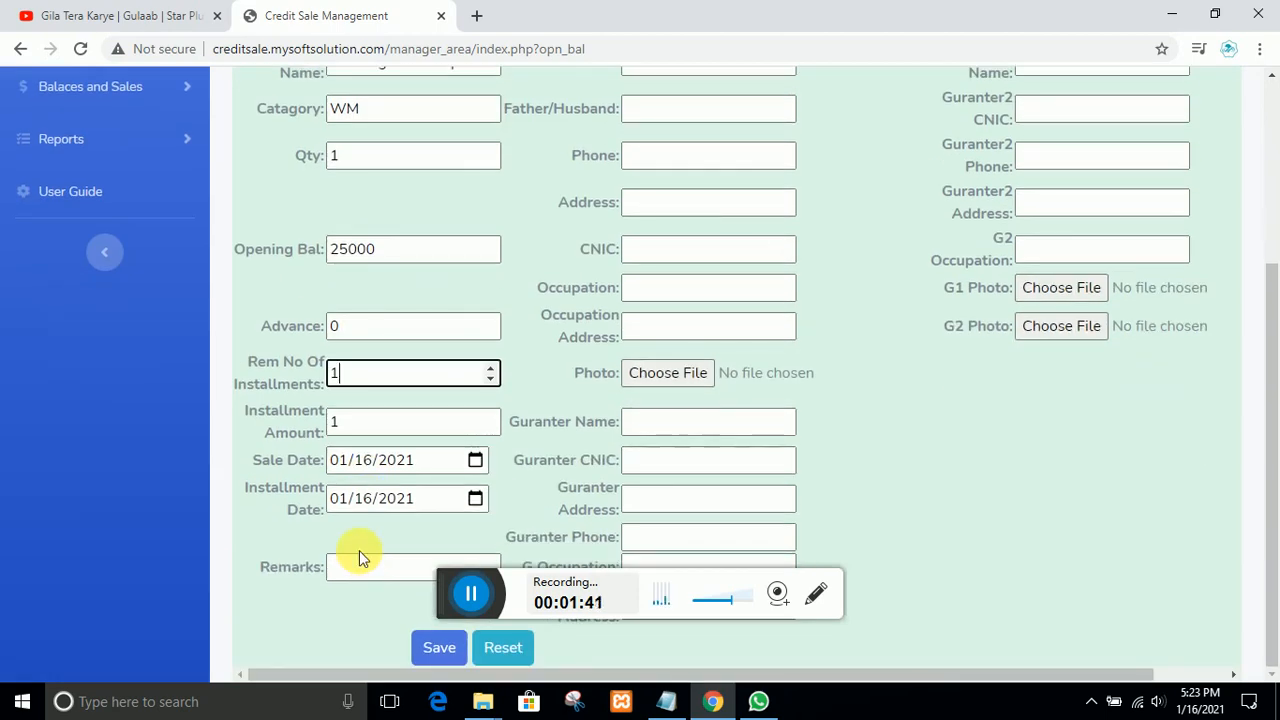
{"action": "key", "text": "BackSpace"}
{"action": "type", "text": "8"}
{"action": "left_click", "coordinate": [353, 426]}
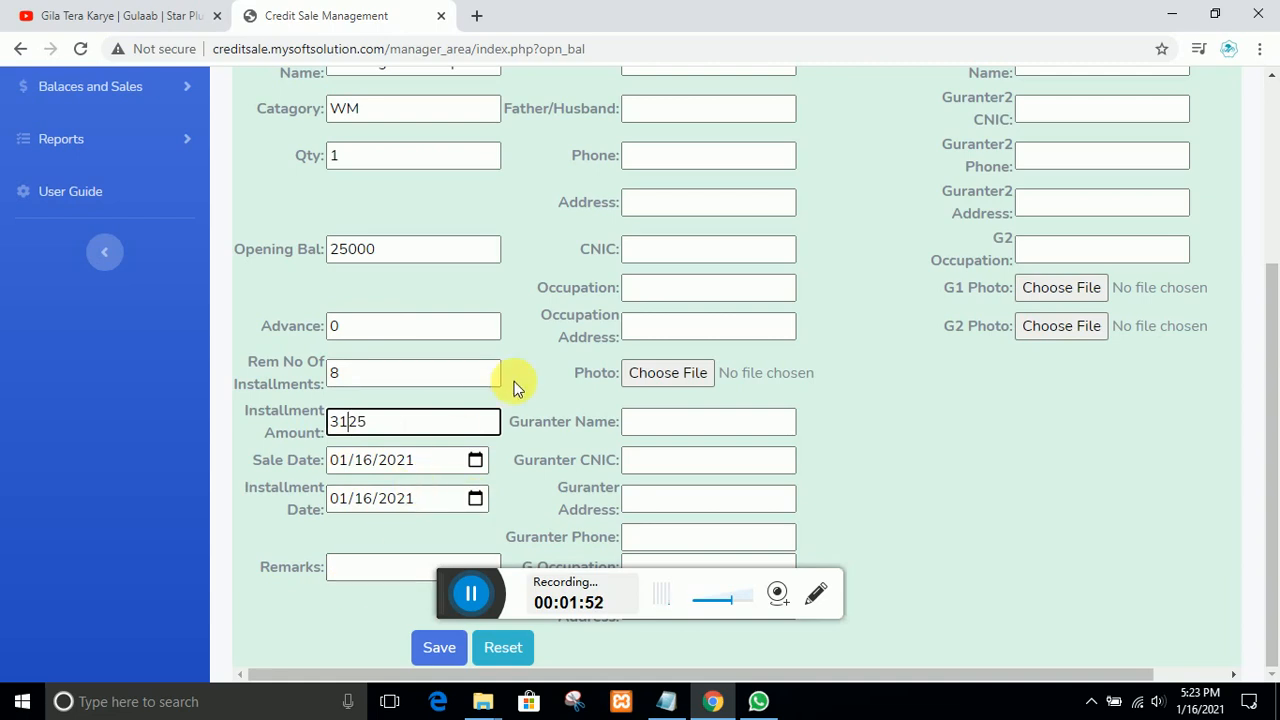
- Fill in the customer's name, father/husband name, phone and address, using "na" for the address
{"action": "scroll", "coordinate": [514, 380], "scroll_direction": "up", "scroll_amount": 2}
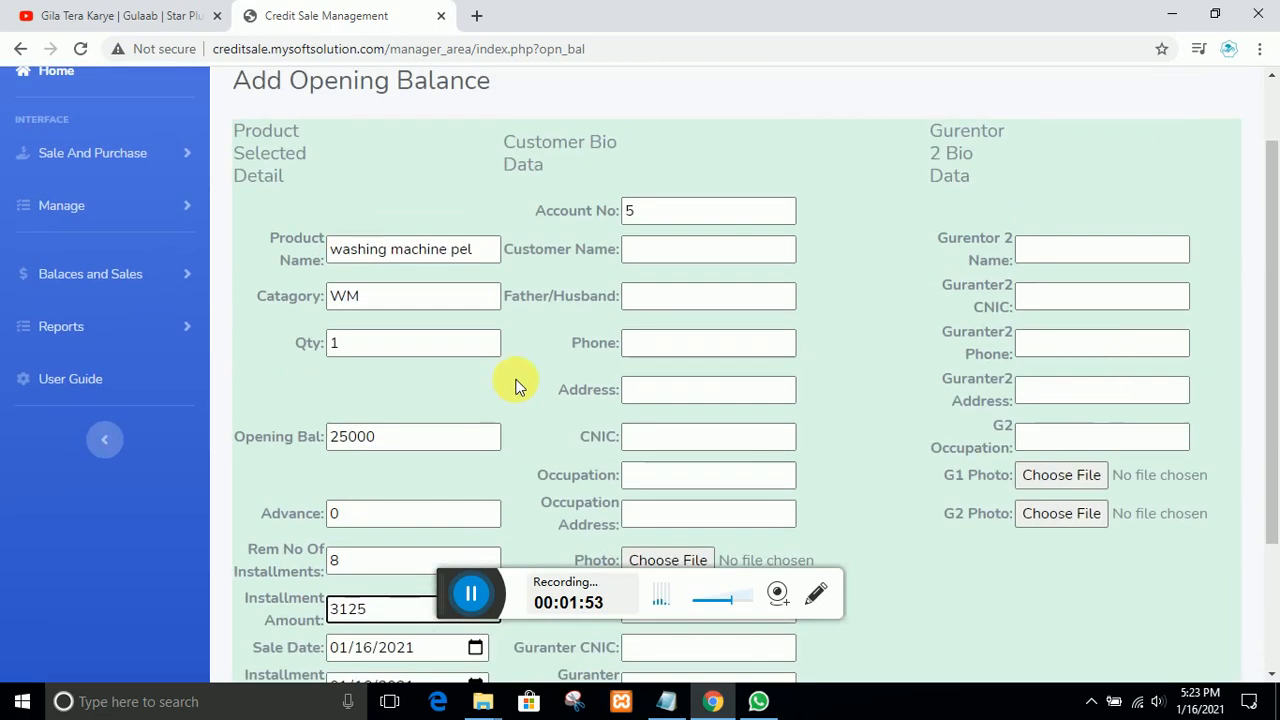
{"action": "left_click", "coordinate": [670, 254]}
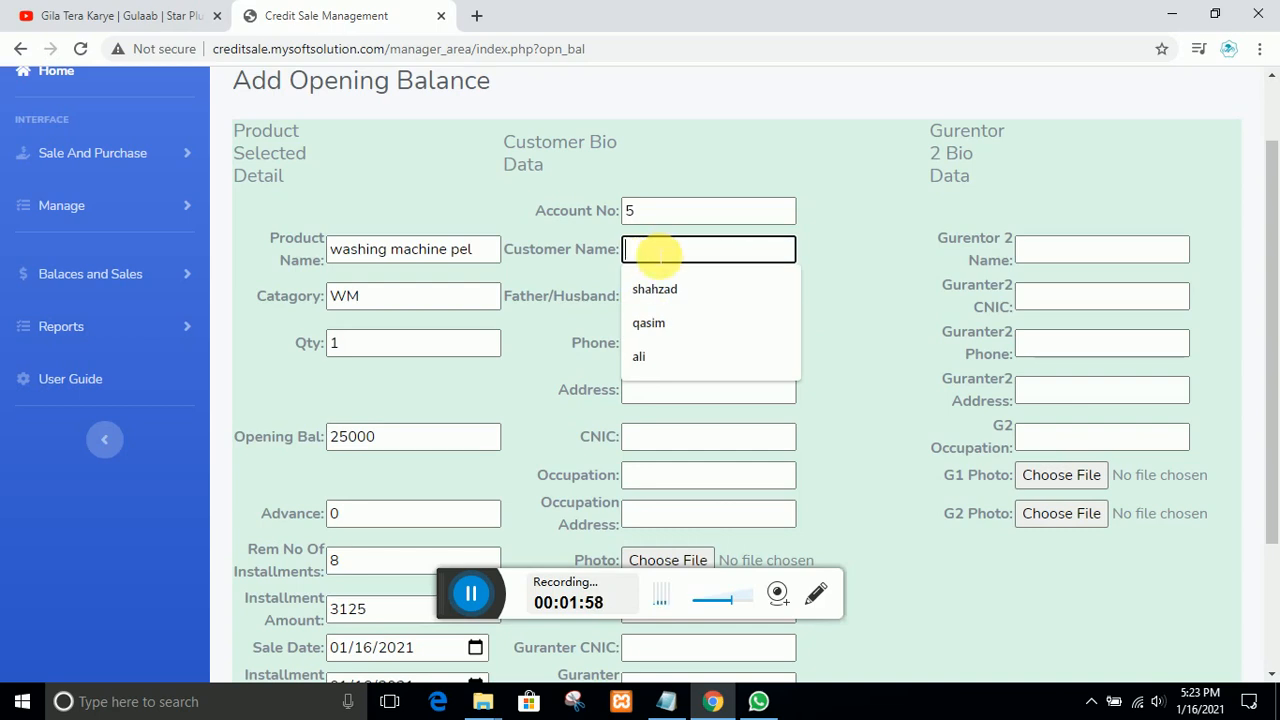
{"action": "type", "text": "waheed"}
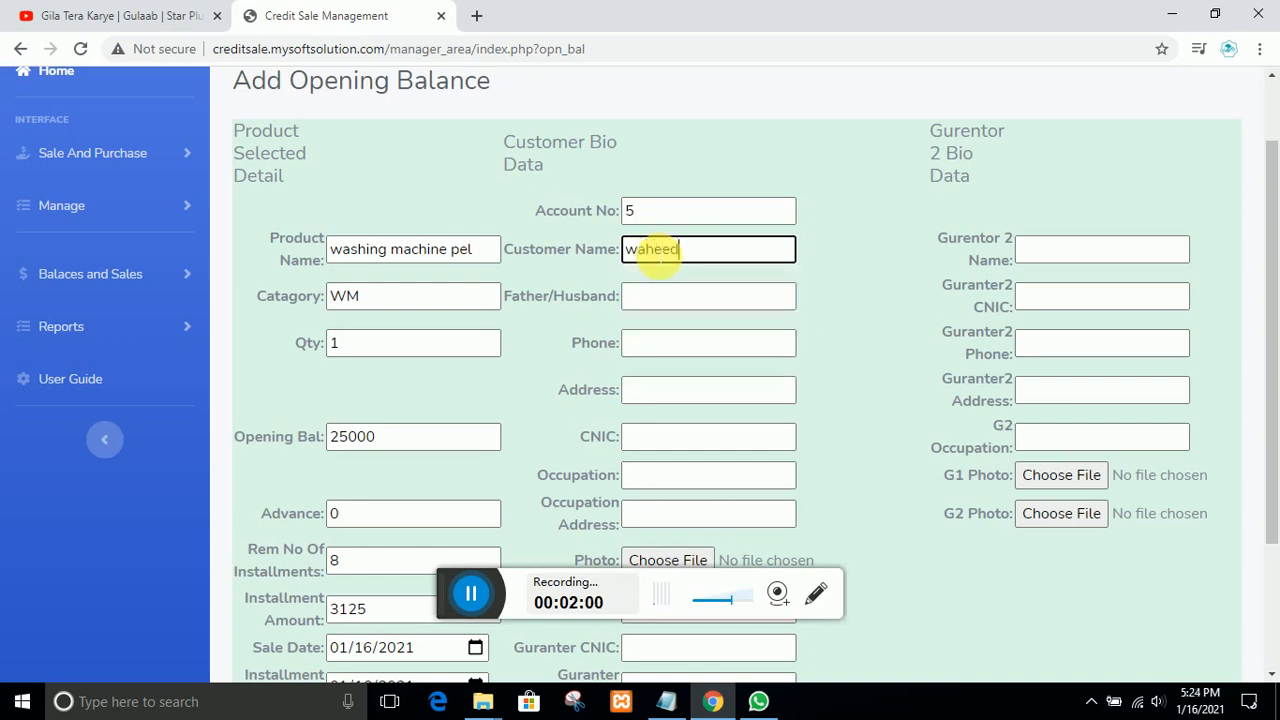
{"action": "left_click", "coordinate": [657, 294]}
{"action": "left_click", "coordinate": [643, 335]}
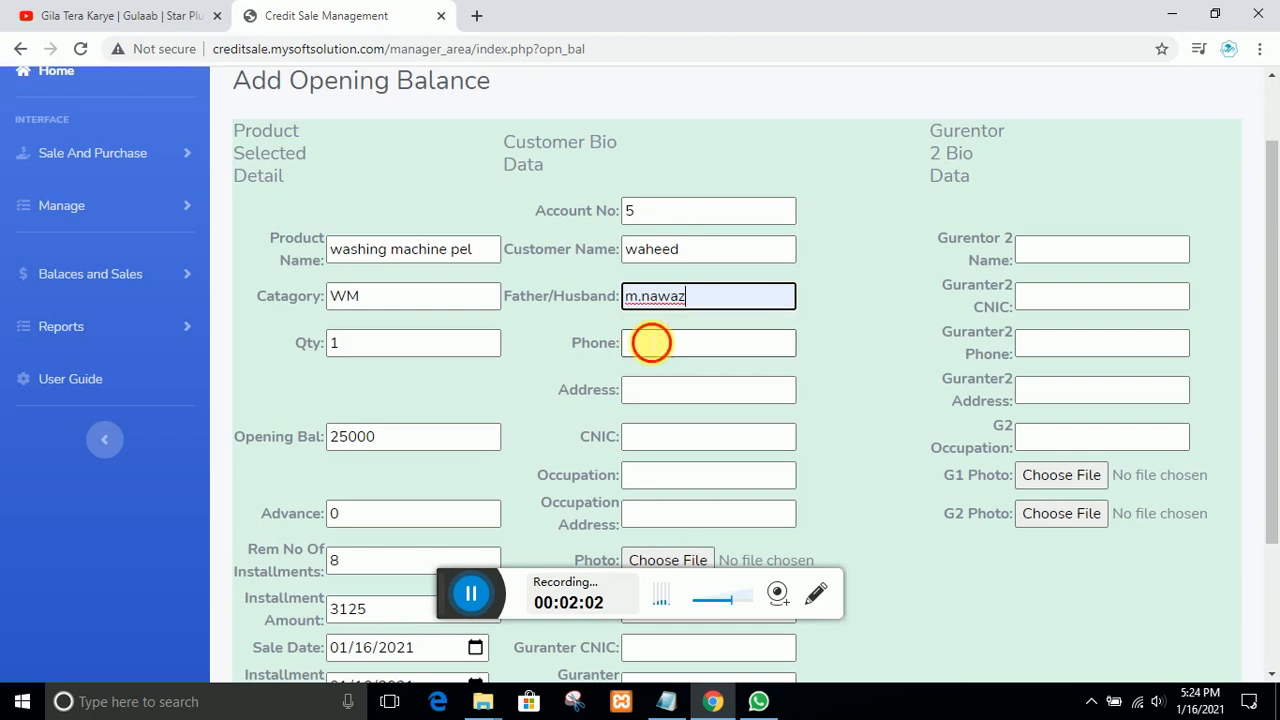
{"action": "left_click", "coordinate": [651, 342]}
{"action": "left_click", "coordinate": [639, 382]}
{"action": "left_click", "coordinate": [641, 390]}
{"action": "left_click", "coordinate": [651, 428]}
- Fill in the customer's CNIC with a placeholder and set both occupation and occupation address to "na"
{"action": "left_click", "coordinate": [651, 437]}
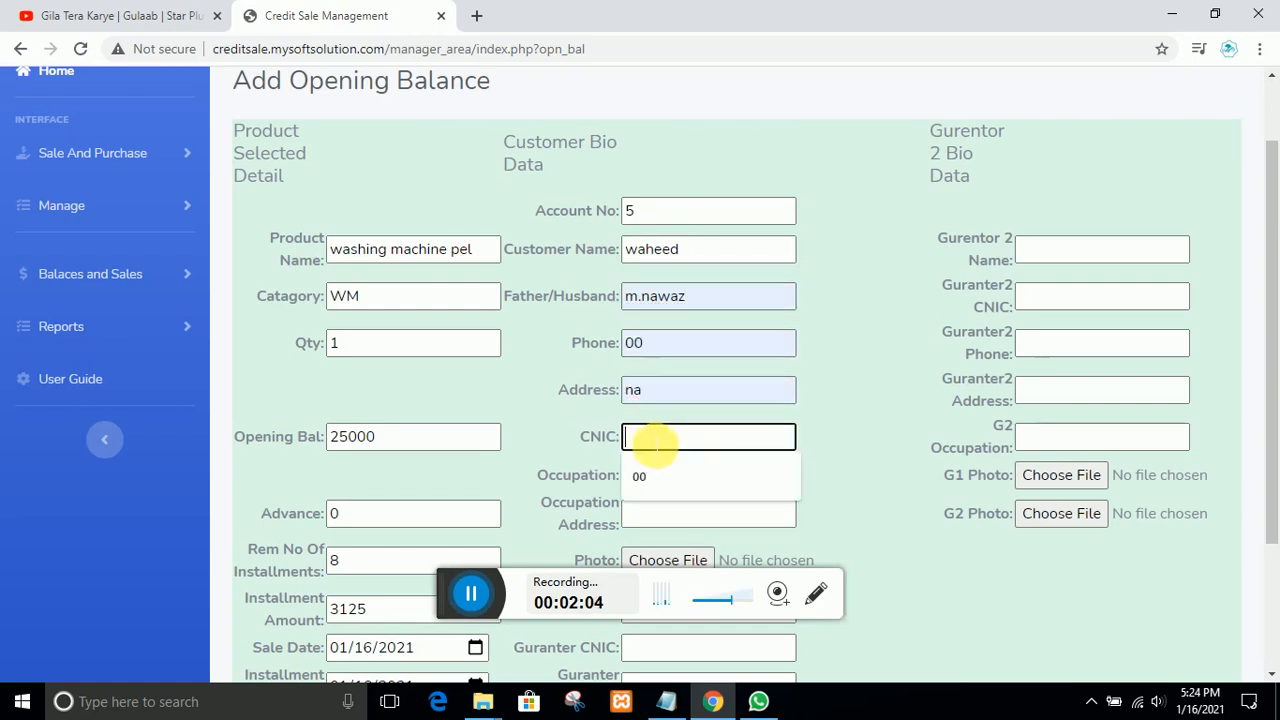
{"action": "left_click", "coordinate": [651, 470]}
{"action": "left_click", "coordinate": [651, 475]}
{"action": "left_click", "coordinate": [655, 510]}
{"action": "left_click", "coordinate": [660, 514]}
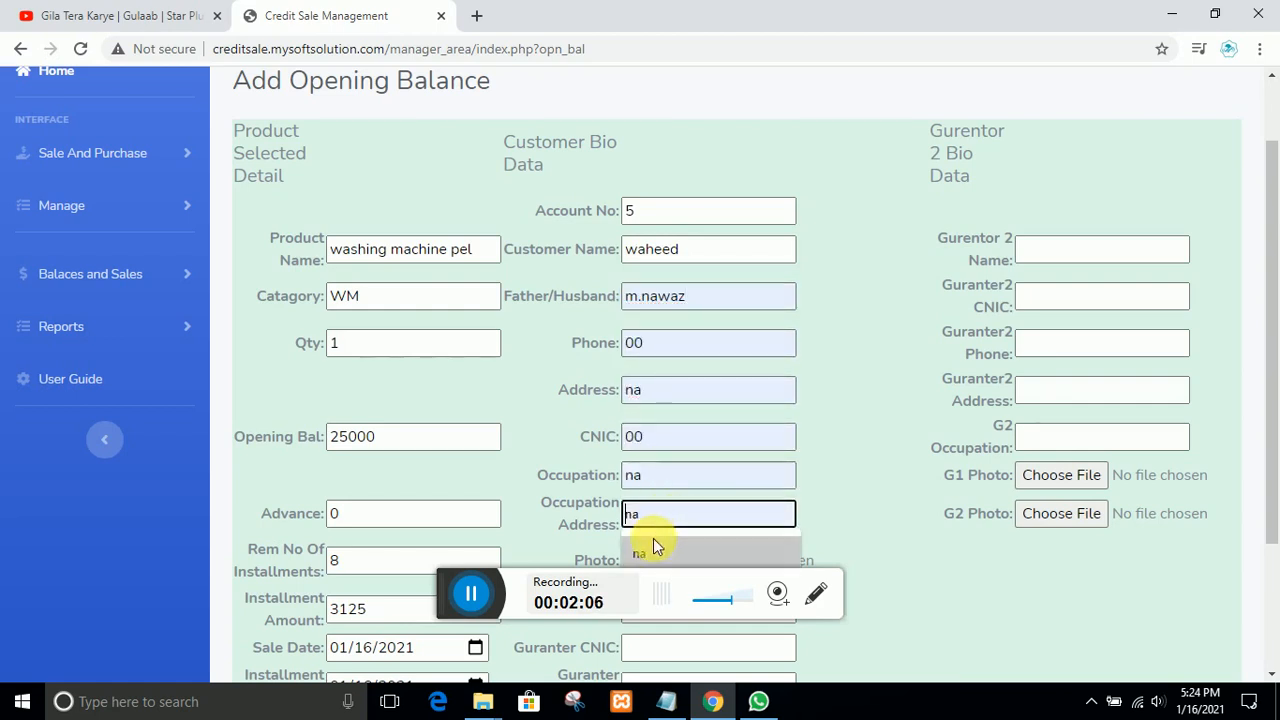
{"action": "left_click", "coordinate": [651, 543]}
- Fill in the first guarantor's name and address as "na", with placeholder values for the CNIC and phone
{"action": "scroll", "coordinate": [775, 500], "scroll_direction": "down", "scroll_amount": 2}
{"action": "left_click", "coordinate": [700, 423]}
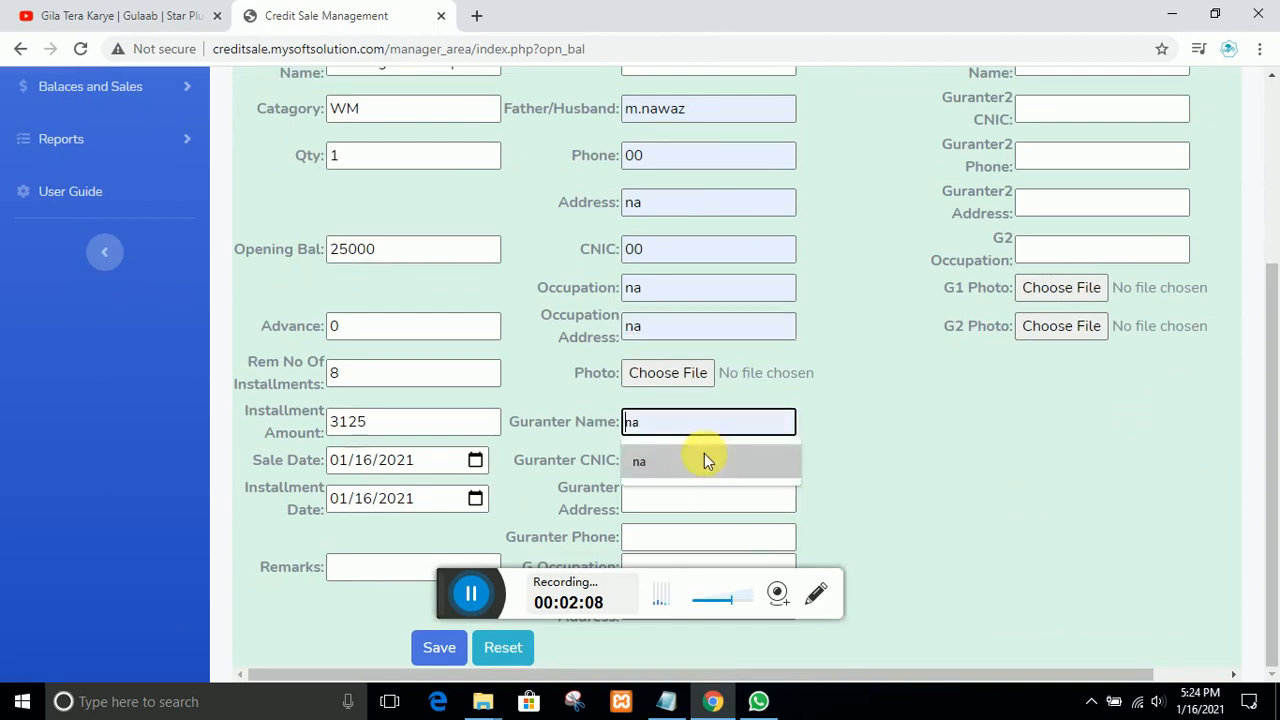
{"action": "left_click", "coordinate": [700, 459]}
{"action": "left_click", "coordinate": [698, 470]}
{"action": "left_click", "coordinate": [694, 497]}
{"action": "left_click", "coordinate": [694, 503]}
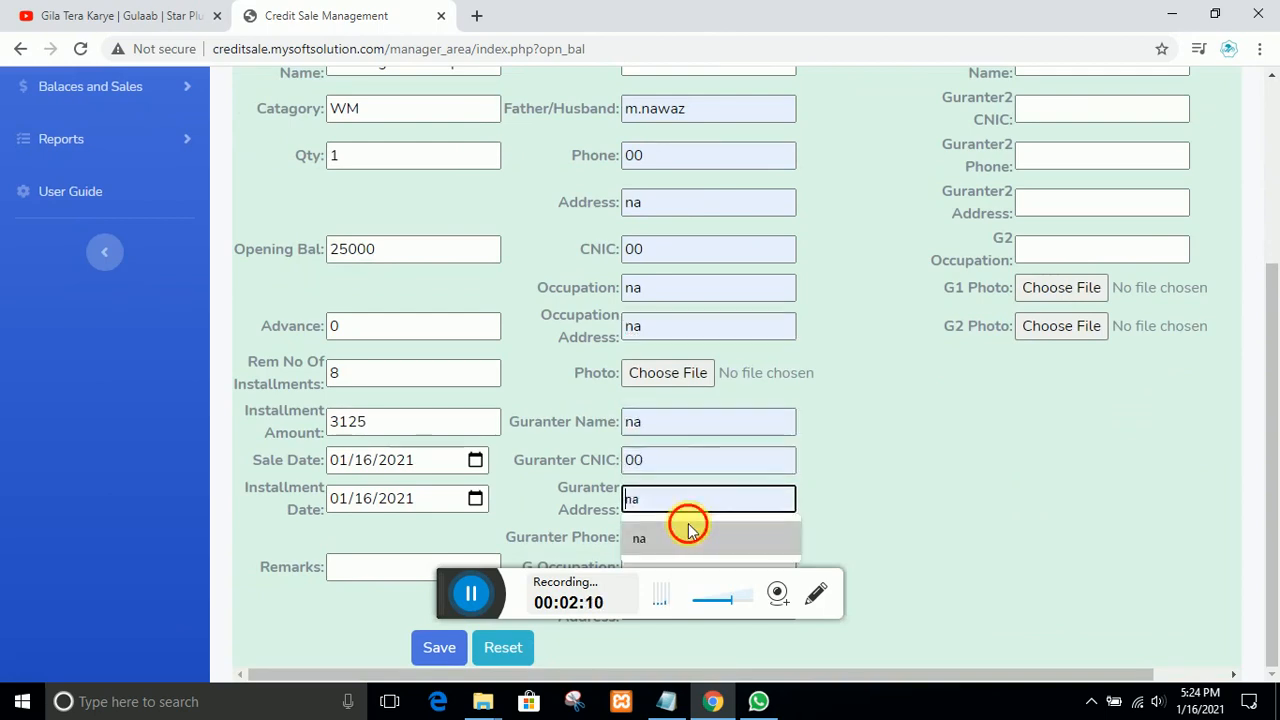
{"action": "left_click", "coordinate": [686, 525]}
{"action": "left_click", "coordinate": [700, 543]}
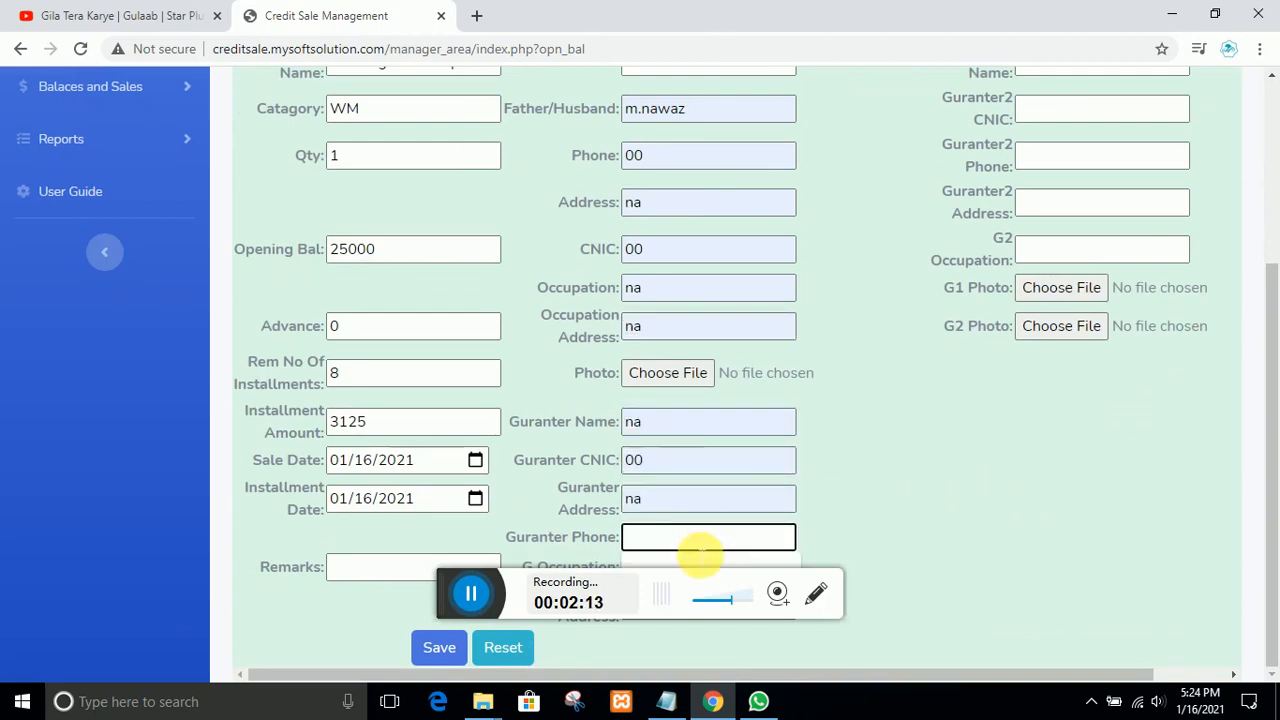
{"action": "type", "text": "00"}
- Set the first guarantor's occupation and occupation address to "na"
{"action": "left_click", "coordinate": [712, 572]}
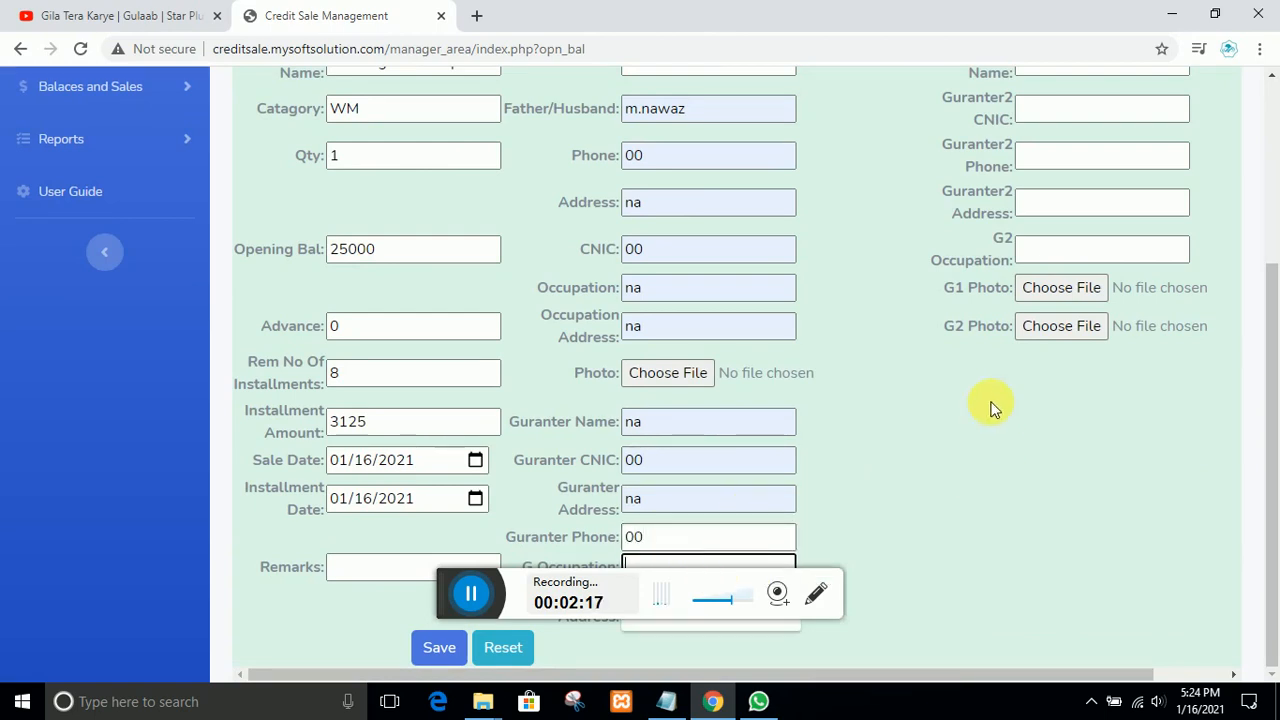
{"action": "scroll", "coordinate": [960, 425], "scroll_direction": "up", "scroll_amount": 1}
{"action": "left_click", "coordinate": [663, 662]}
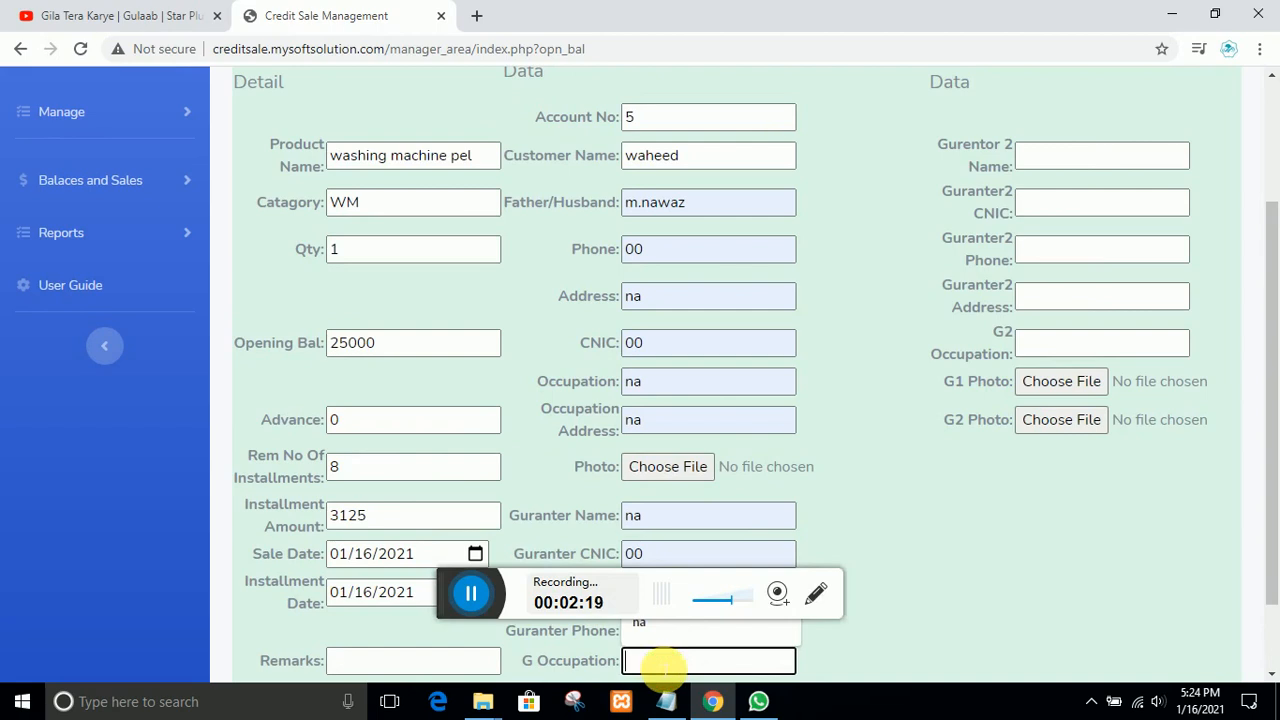
{"action": "left_click", "coordinate": [651, 640]}
{"action": "scroll", "coordinate": [1062, 623], "scroll_direction": "down", "scroll_amount": 1}
{"action": "scroll", "coordinate": [1055, 622], "scroll_direction": "up", "scroll_amount": 1}
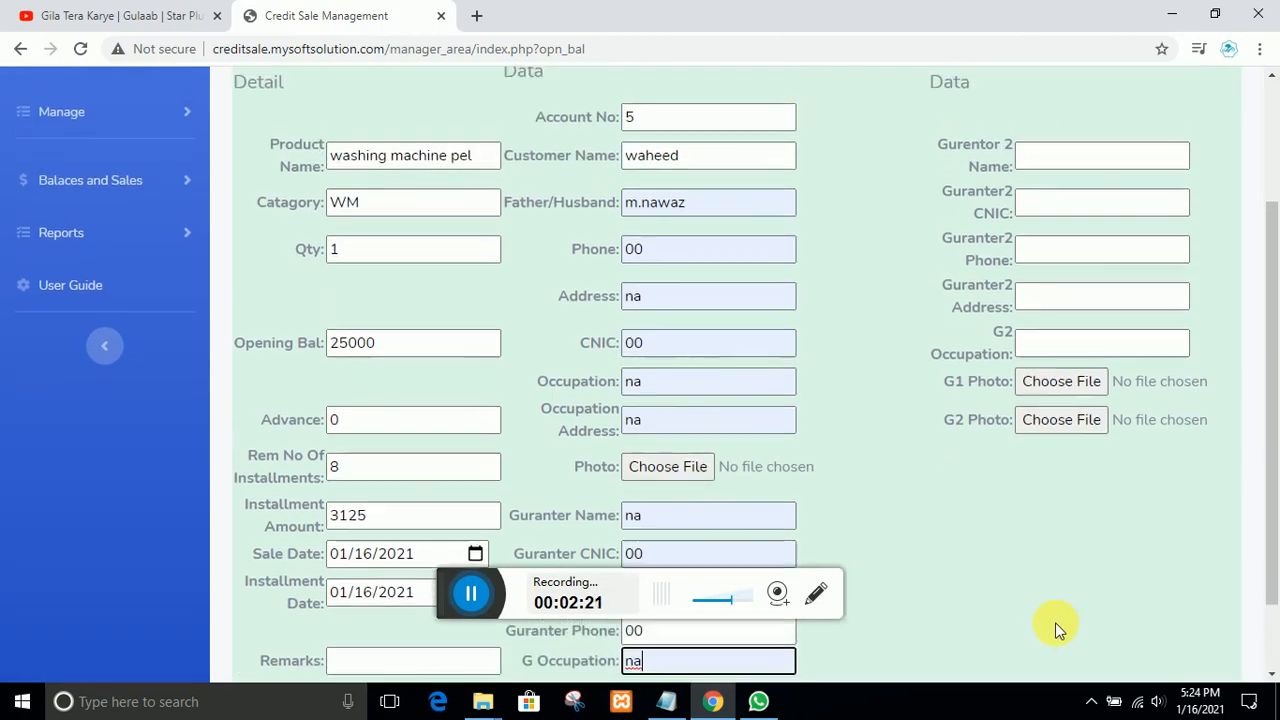
{"action": "scroll", "coordinate": [1055, 630], "scroll_direction": "down", "scroll_amount": 1}
{"action": "scroll", "coordinate": [1055, 630], "scroll_direction": "up", "scroll_amount": 1}
{"action": "left_click_drag", "start_coordinate": [1267, 366], "coordinate": [1271, 400]}
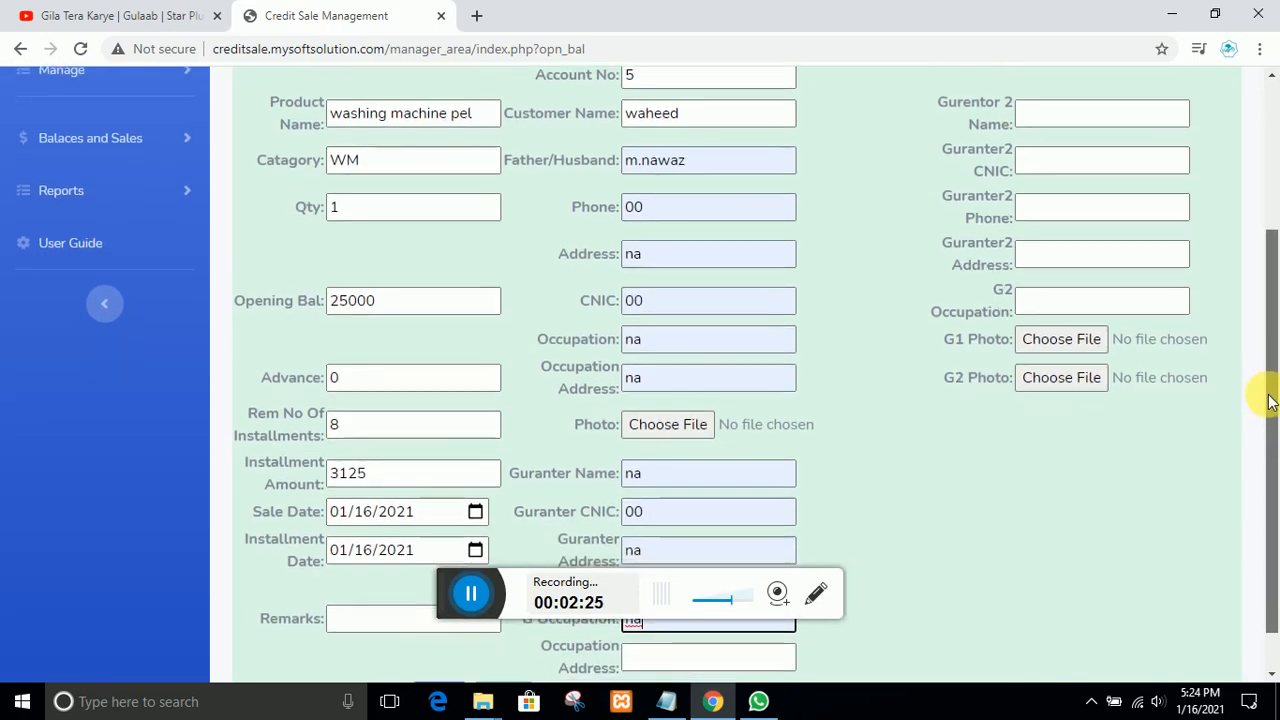
{"action": "left_click", "coordinate": [658, 665]}
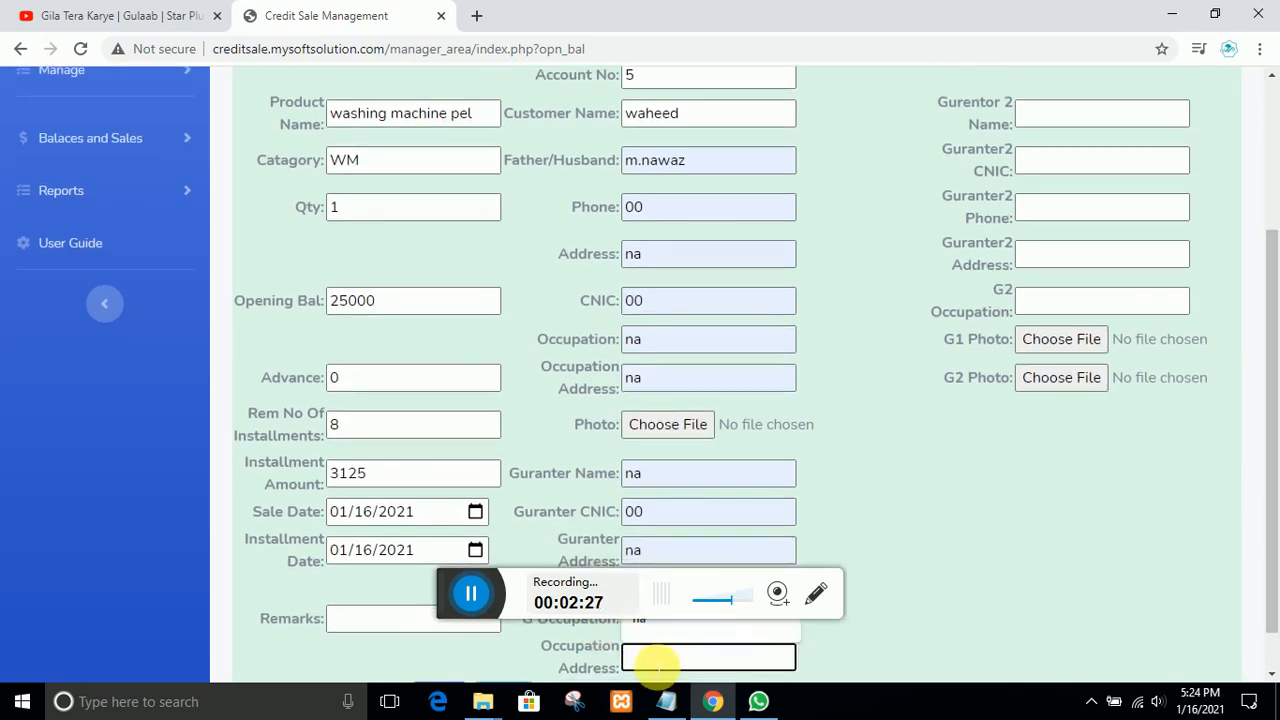
{"action": "type", "text": "na"}
- Enter "na" as the second guarantor's name and fill in placeholder values for the CNIC and phone
{"action": "scroll", "coordinate": [1087, 410], "scroll_direction": "up", "scroll_amount": 3}
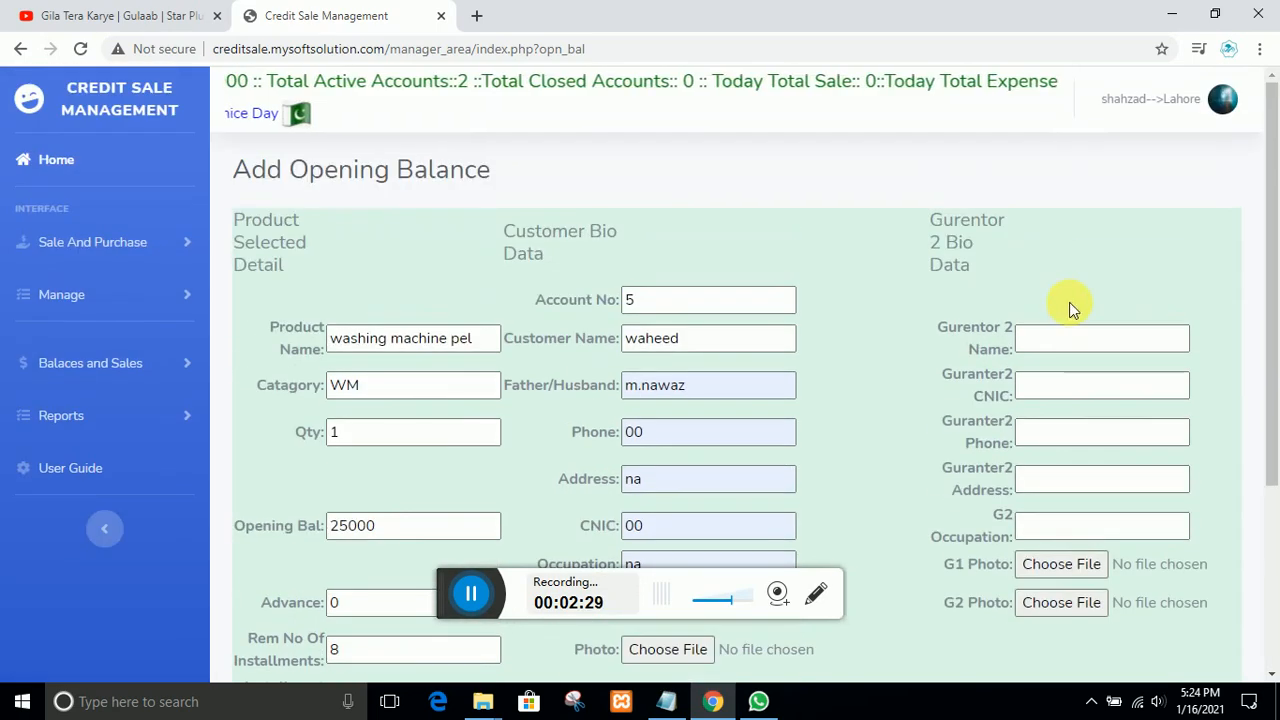
{"action": "left_click", "coordinate": [1057, 345]}
{"action": "type", "text": "na"}
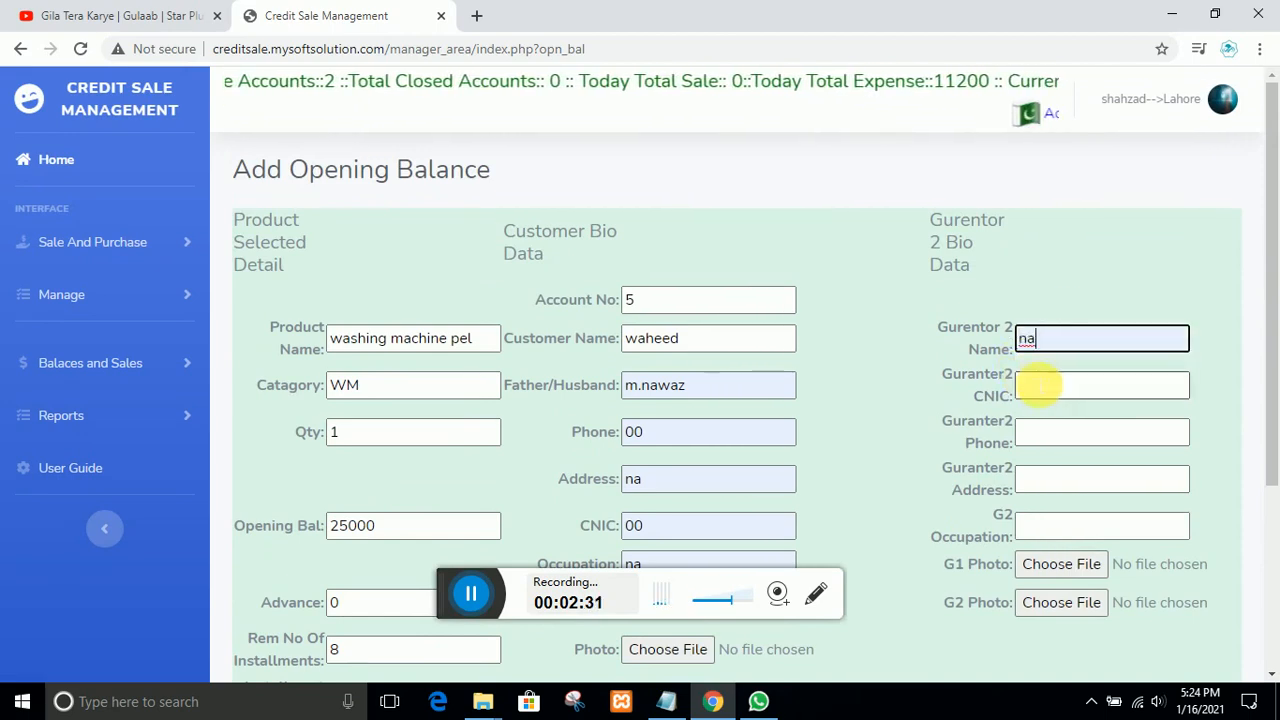
{"action": "left_click", "coordinate": [1034, 386]}
{"action": "type", "text": "00"}
{"action": "left_click", "coordinate": [1041, 413]}
{"action": "left_click", "coordinate": [1045, 438]}
{"action": "type", "text": "00"}
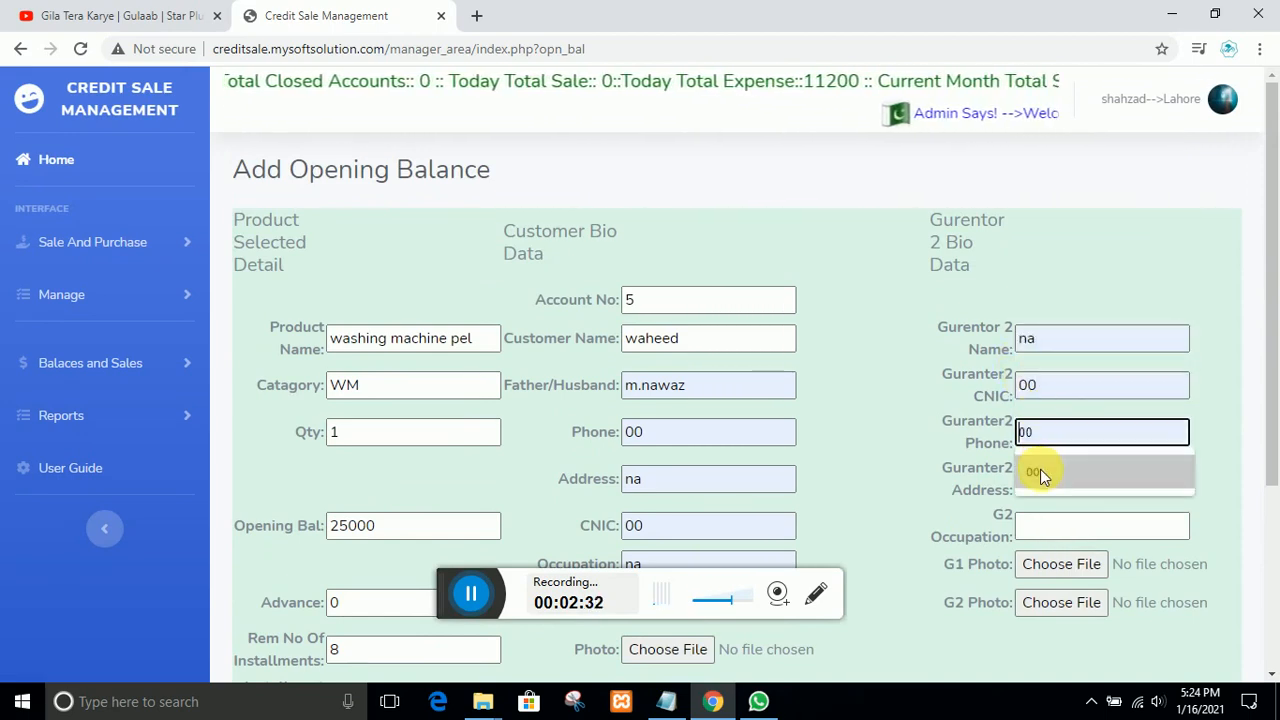
- Set the second guarantor's address and occupation to "na"
{"action": "left_click", "coordinate": [1052, 480]}
{"action": "left_click", "coordinate": [1040, 518]}
{"action": "left_click", "coordinate": [1046, 525]}
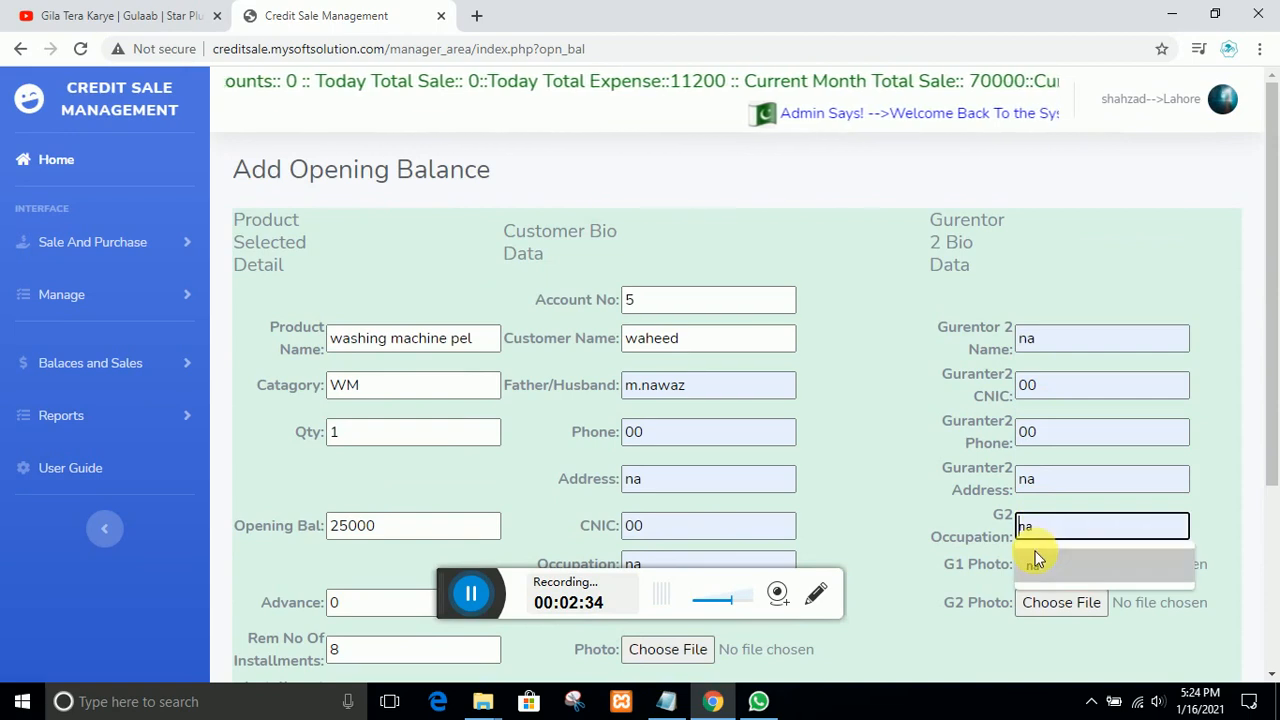
{"action": "left_click", "coordinate": [1039, 564]}
- Save the completed opening balance entry and acknowledge the confirmation message
{"action": "scroll", "coordinate": [674, 451], "scroll_direction": "down", "scroll_amount": 3}
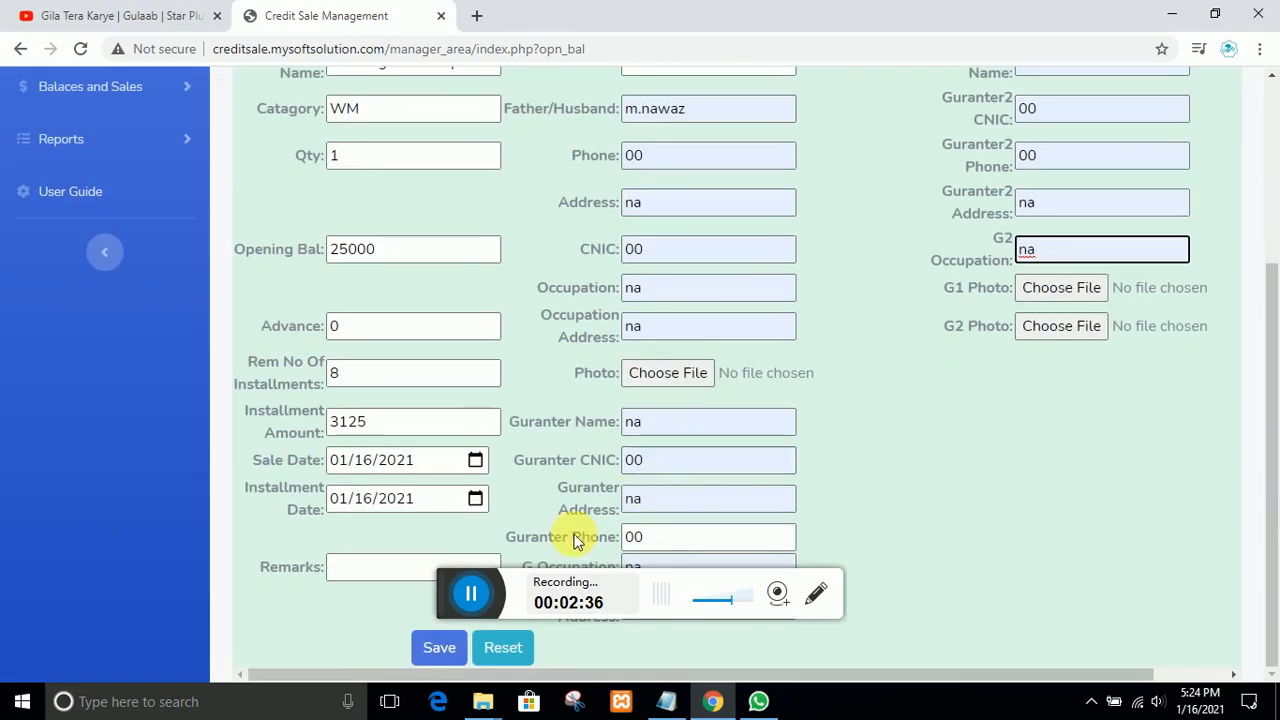
{"action": "left_click", "coordinate": [440, 648]}
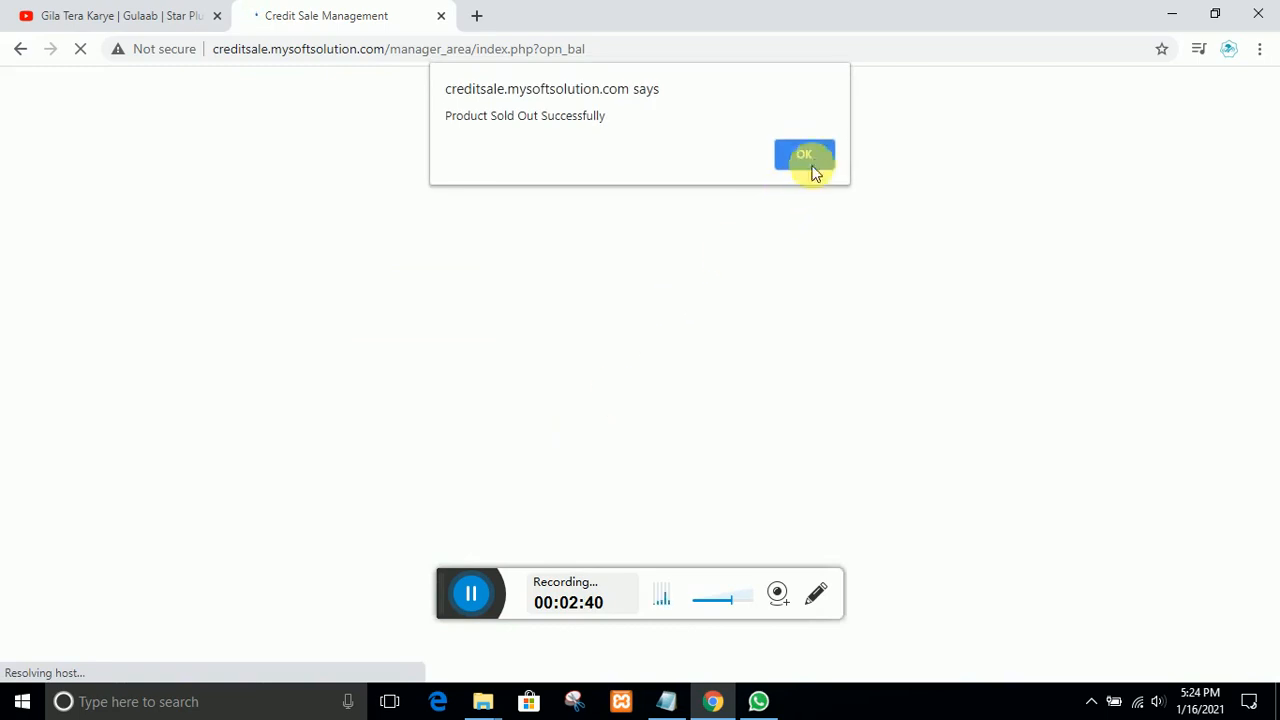
{"action": "left_click", "coordinate": [809, 158]}
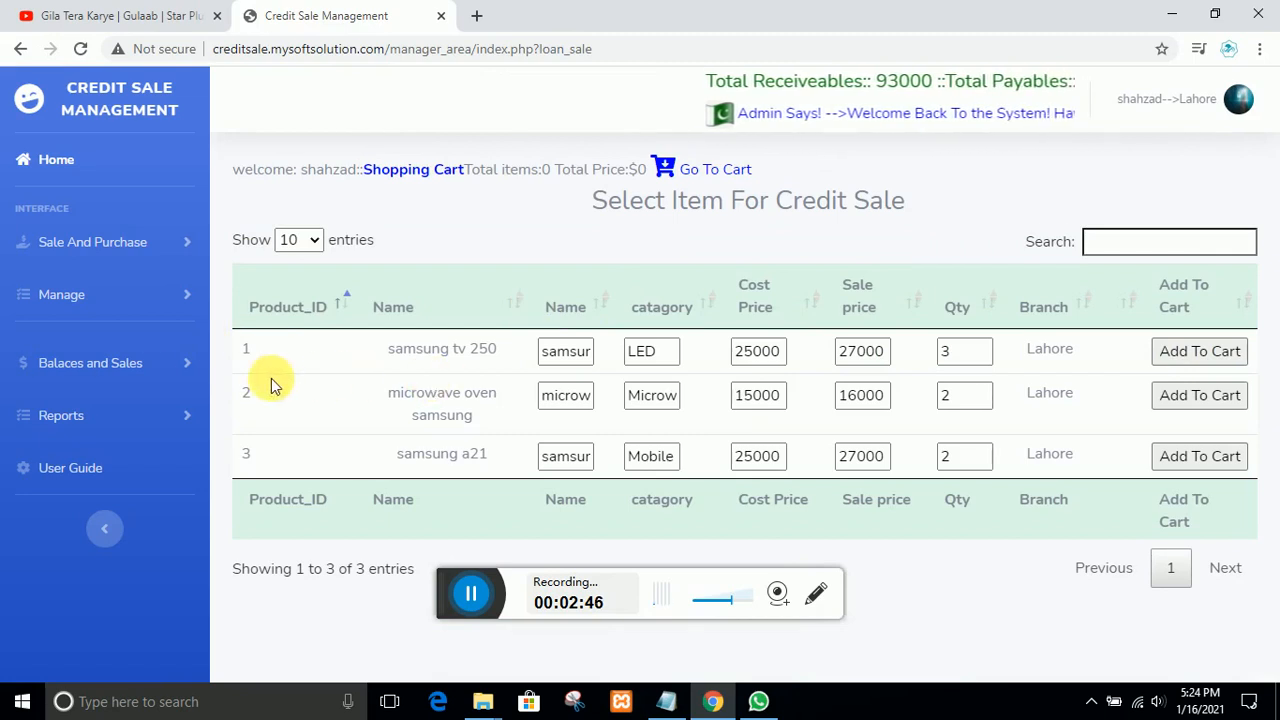
- Open the list of active customers and look over the newly added washing machine account
{"action": "left_click", "coordinate": [115, 367]}
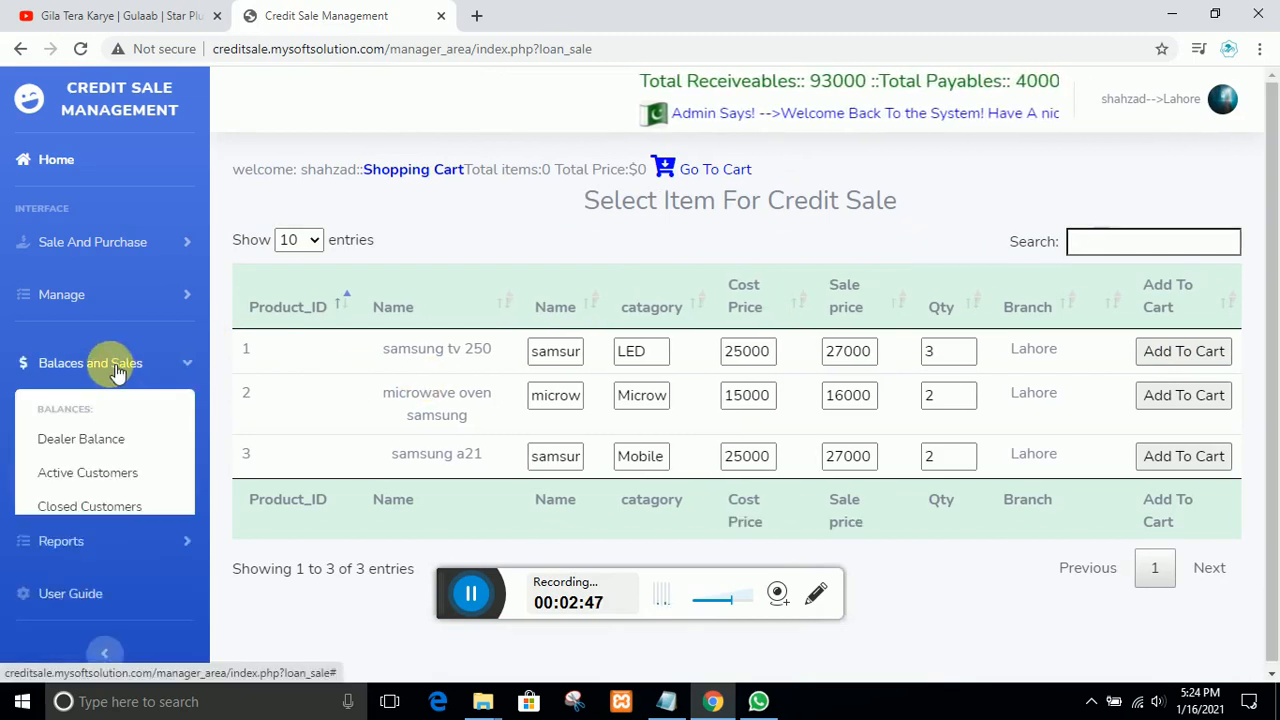
{"action": "left_click", "coordinate": [94, 472]}
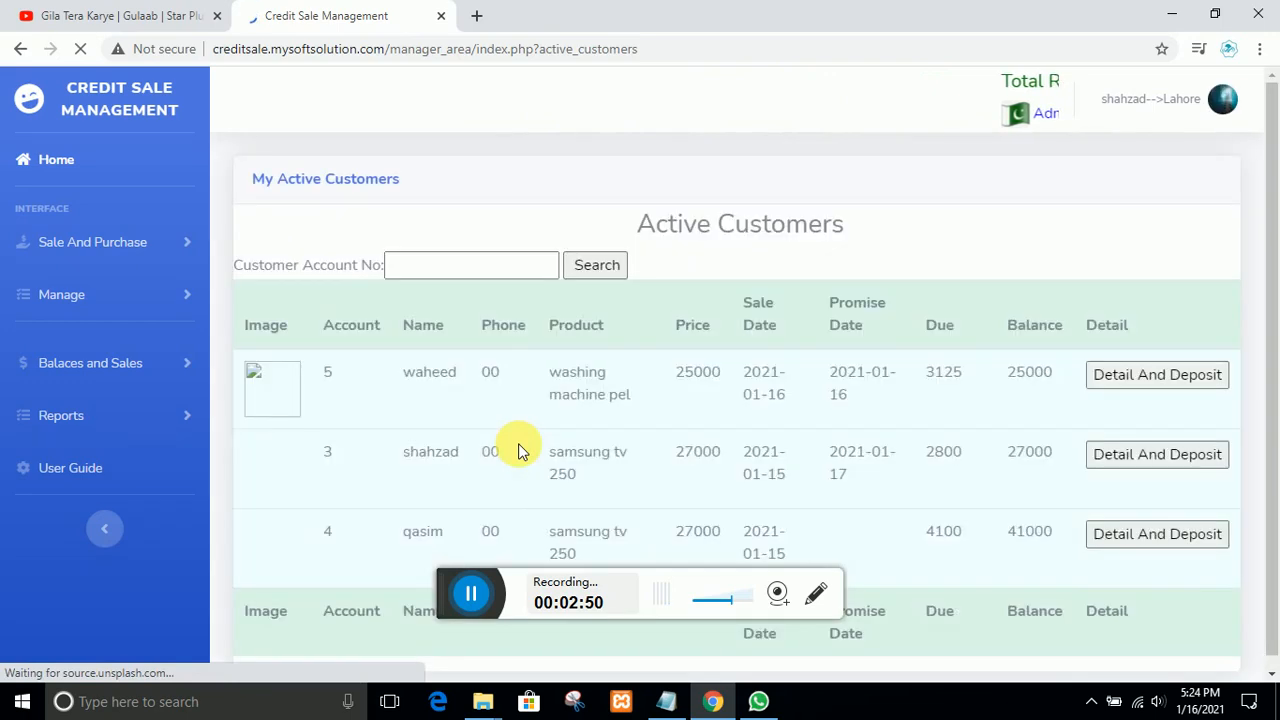
{"action": "scroll", "coordinate": [518, 450], "scroll_direction": "down", "scroll_amount": 1}
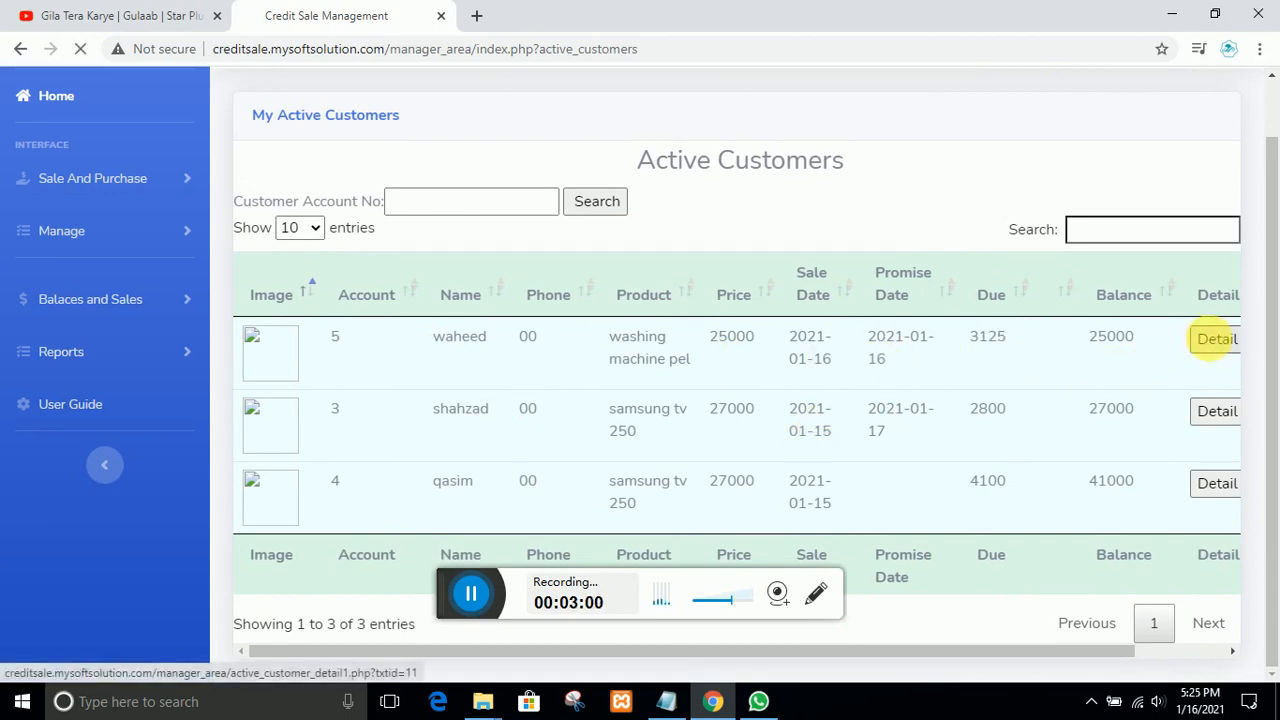
- Open the details of the washing machine account and review its installment terms, customer information and product entry
{"action": "left_click", "coordinate": [1210, 339]}
{"action": "scroll", "coordinate": [519, 380], "scroll_direction": "down", "scroll_amount": 3}
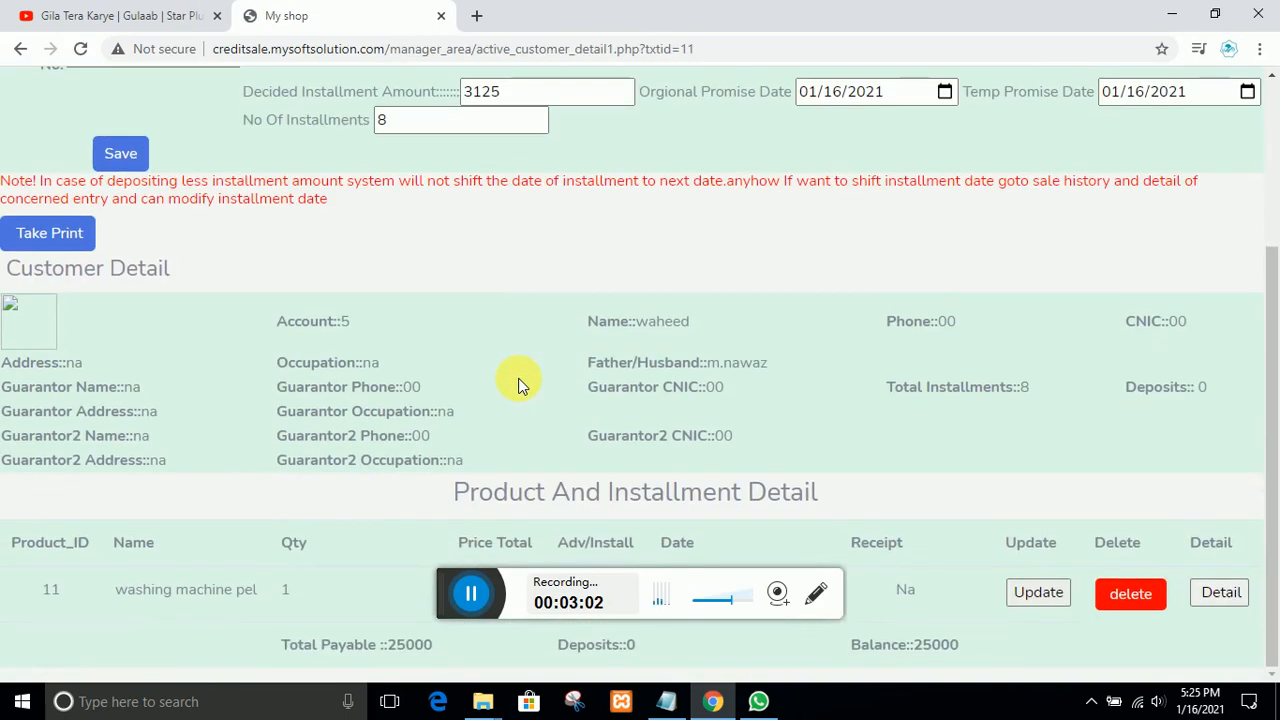
{"action": "scroll", "coordinate": [519, 380], "scroll_direction": "up", "scroll_amount": 3}
{"action": "scroll", "coordinate": [519, 380], "scroll_direction": "down", "scroll_amount": 3}
{"action": "scroll", "coordinate": [519, 380], "scroll_direction": "up", "scroll_amount": 1}
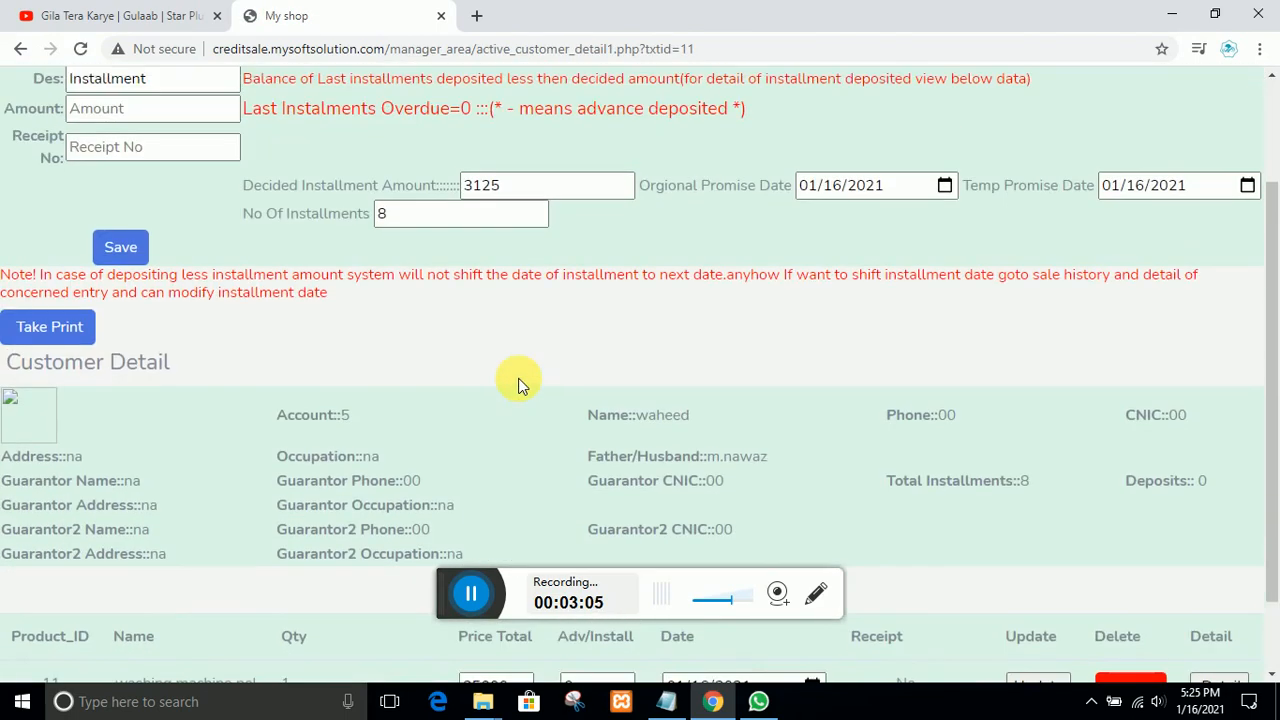
{"action": "scroll", "coordinate": [519, 380], "scroll_direction": "down", "scroll_amount": 1}
{"action": "scroll", "coordinate": [519, 380], "scroll_direction": "up", "scroll_amount": 1}
{"action": "scroll", "coordinate": [519, 380], "scroll_direction": "down", "scroll_amount": 1}
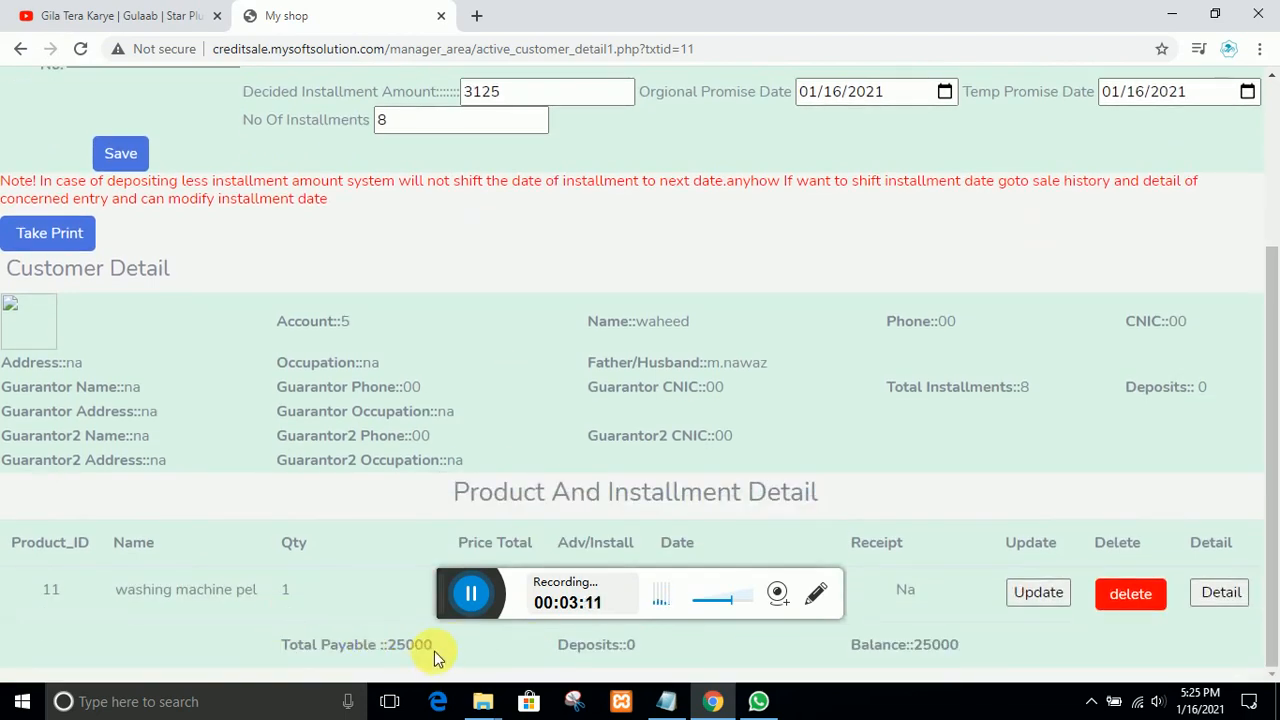
- Check the washing machine account's total payable, deposits and balance, and return to the list of active customers
{"action": "left_click_drag", "start_coordinate": [436, 645], "coordinate": [389, 646]}
{"action": "left_click_drag", "start_coordinate": [637, 646], "coordinate": [621, 647]}
{"action": "left_click_drag", "start_coordinate": [972, 645], "coordinate": [892, 647]}
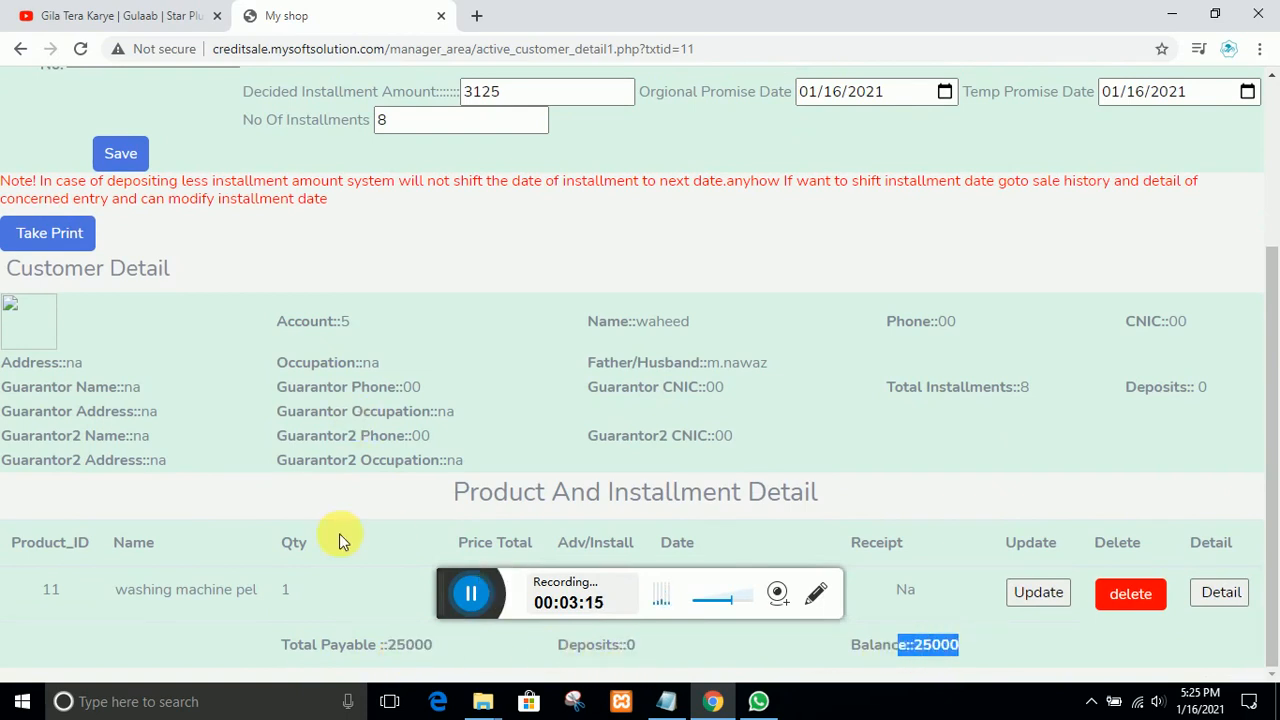
{"action": "scroll", "coordinate": [339, 537], "scroll_direction": "up", "scroll_amount": 2}
{"action": "scroll", "coordinate": [339, 533], "scroll_direction": "up", "scroll_amount": 1}
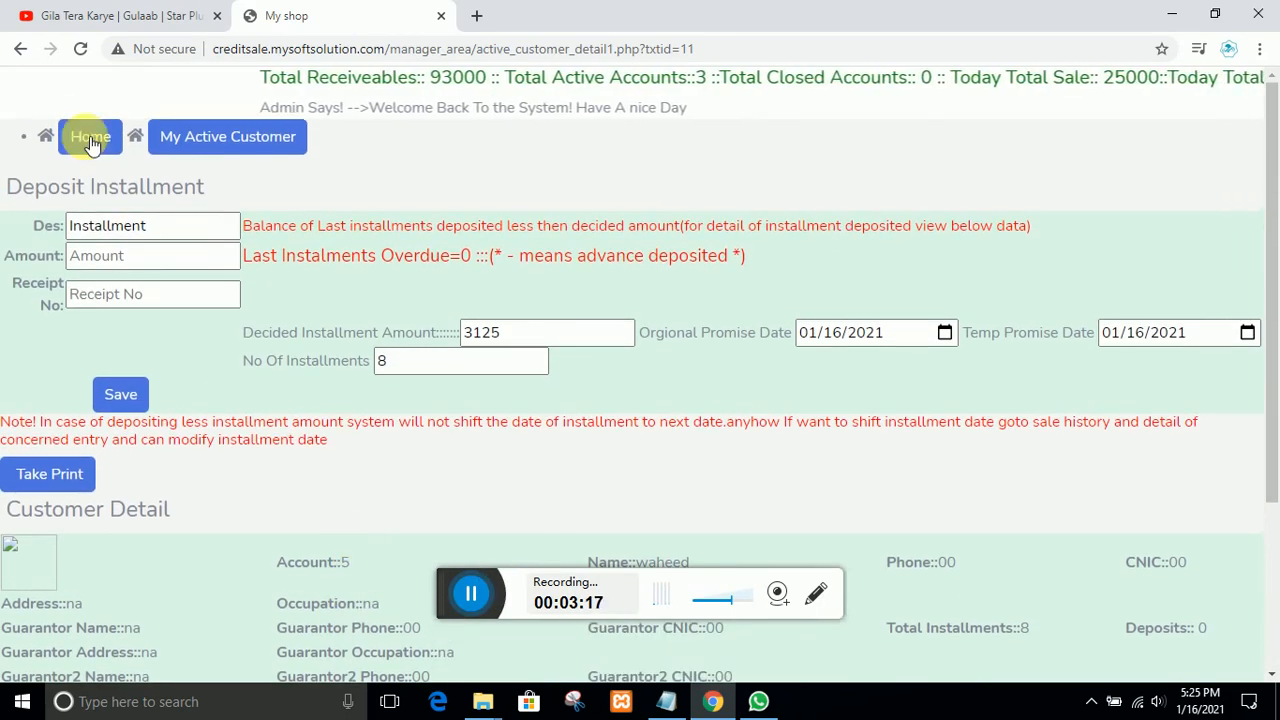
{"action": "left_click", "coordinate": [172, 133]}
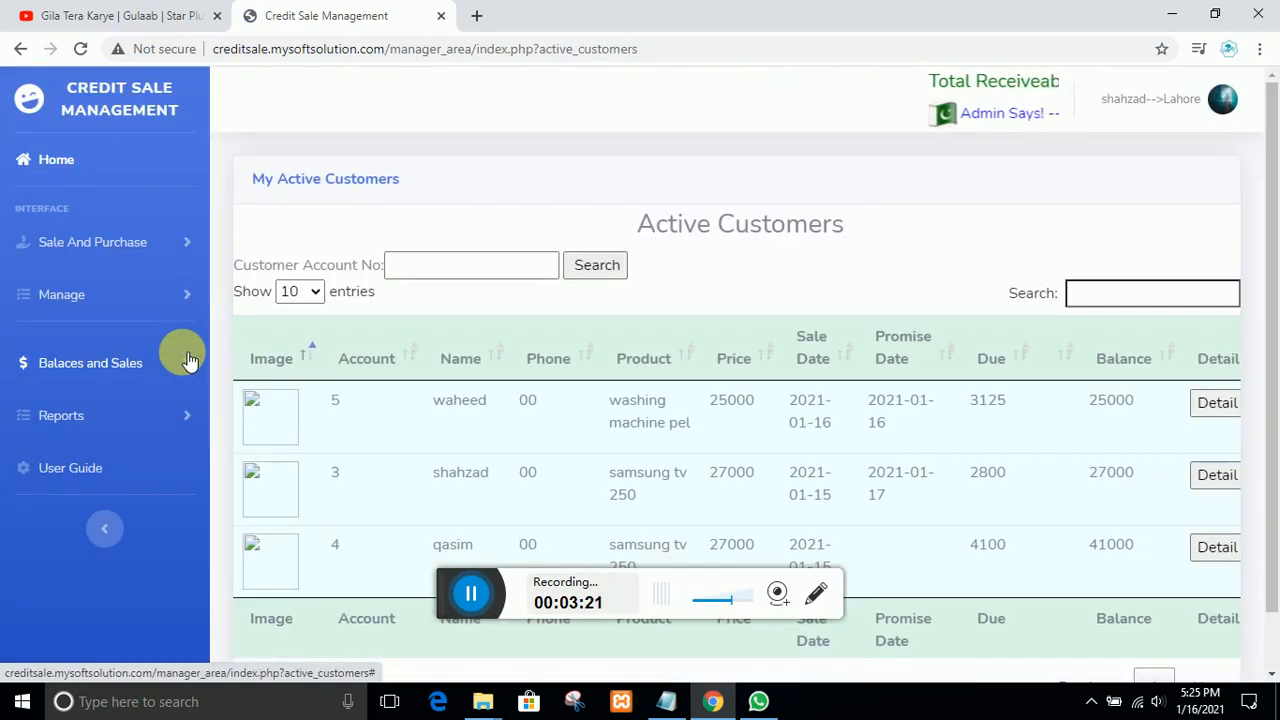
- Open the Manage Recovery List page to see the accounts with their due amounts
{"action": "left_click", "coordinate": [90, 250]}
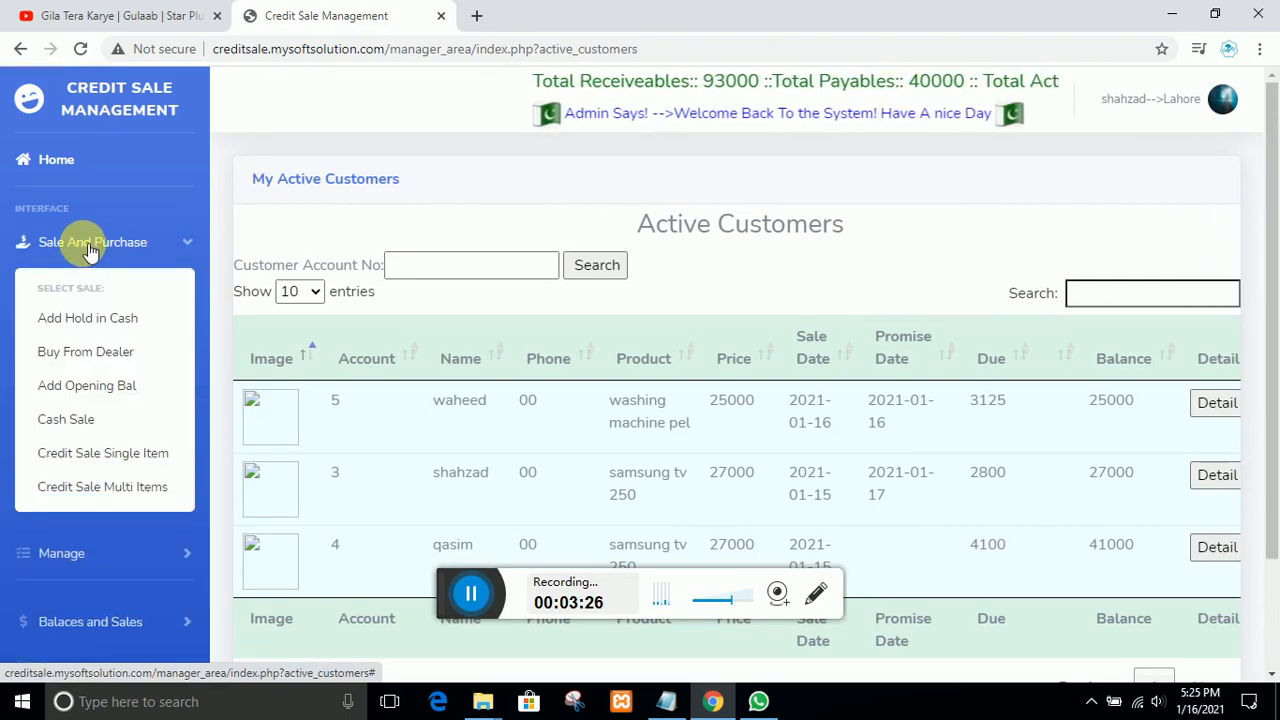
{"action": "left_click", "coordinate": [90, 250]}
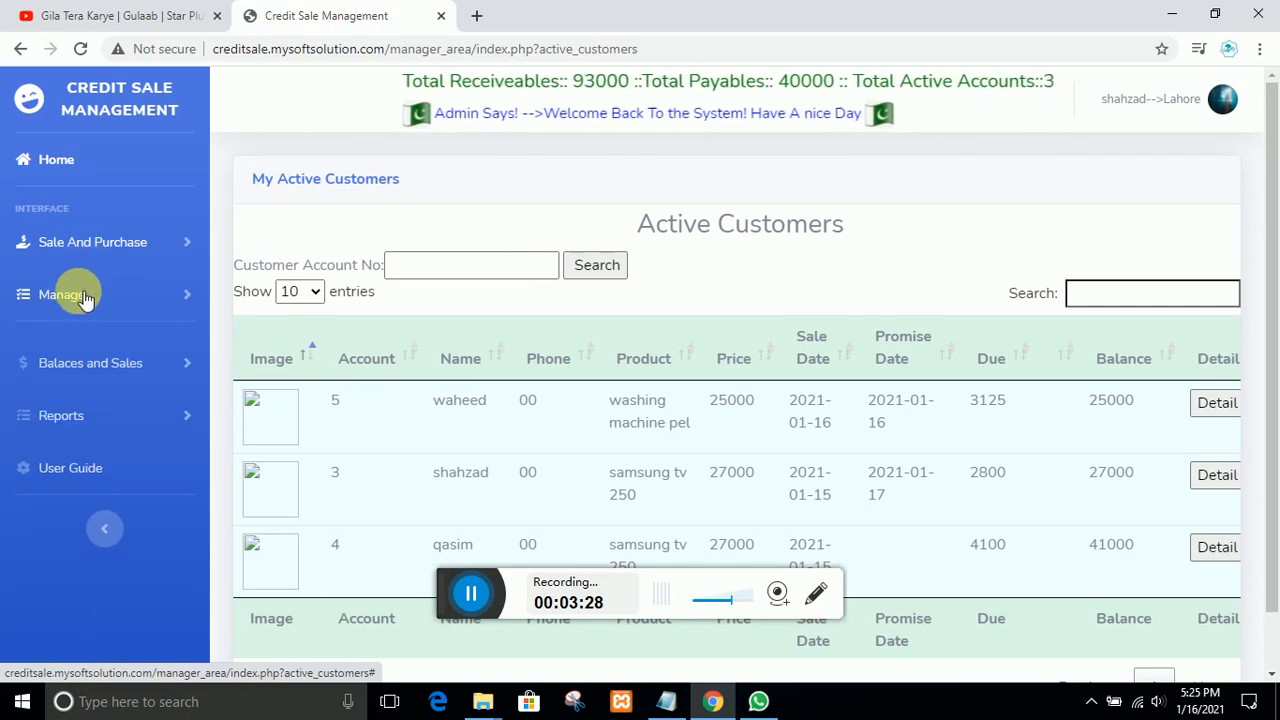
{"action": "left_click", "coordinate": [85, 296]}
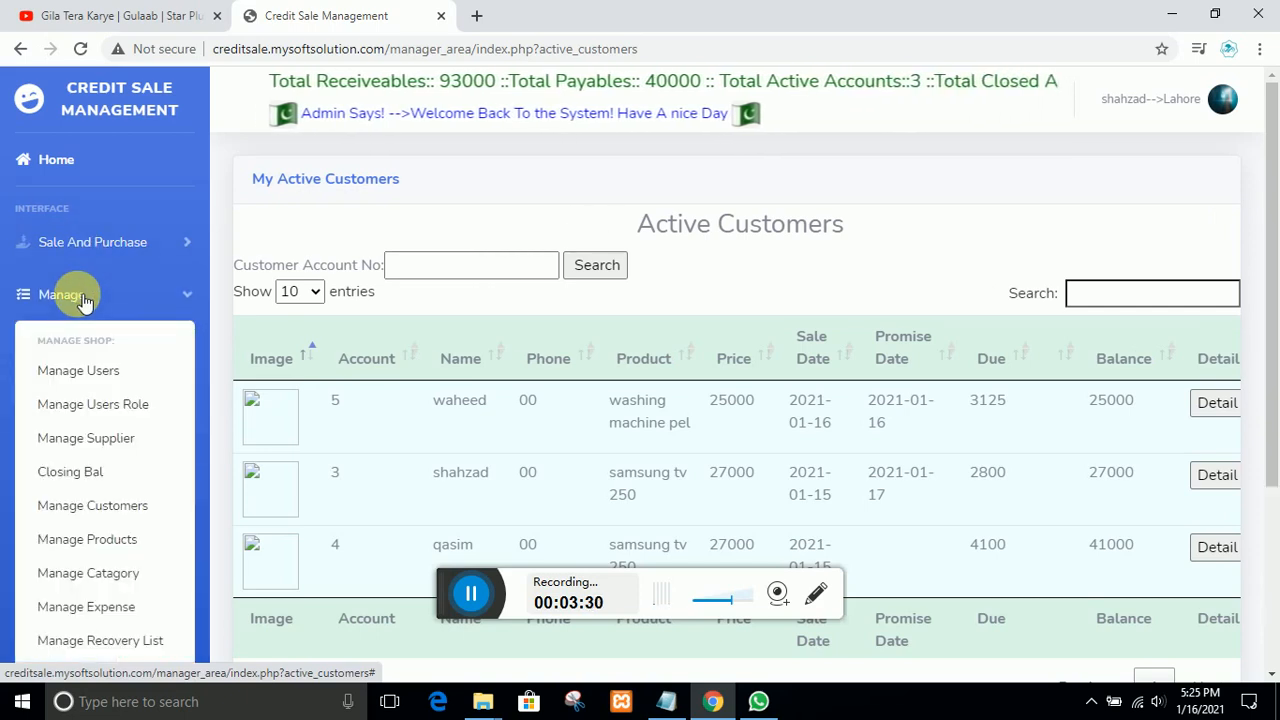
{"action": "left_click", "coordinate": [84, 302]}
{"action": "left_click", "coordinate": [84, 302]}
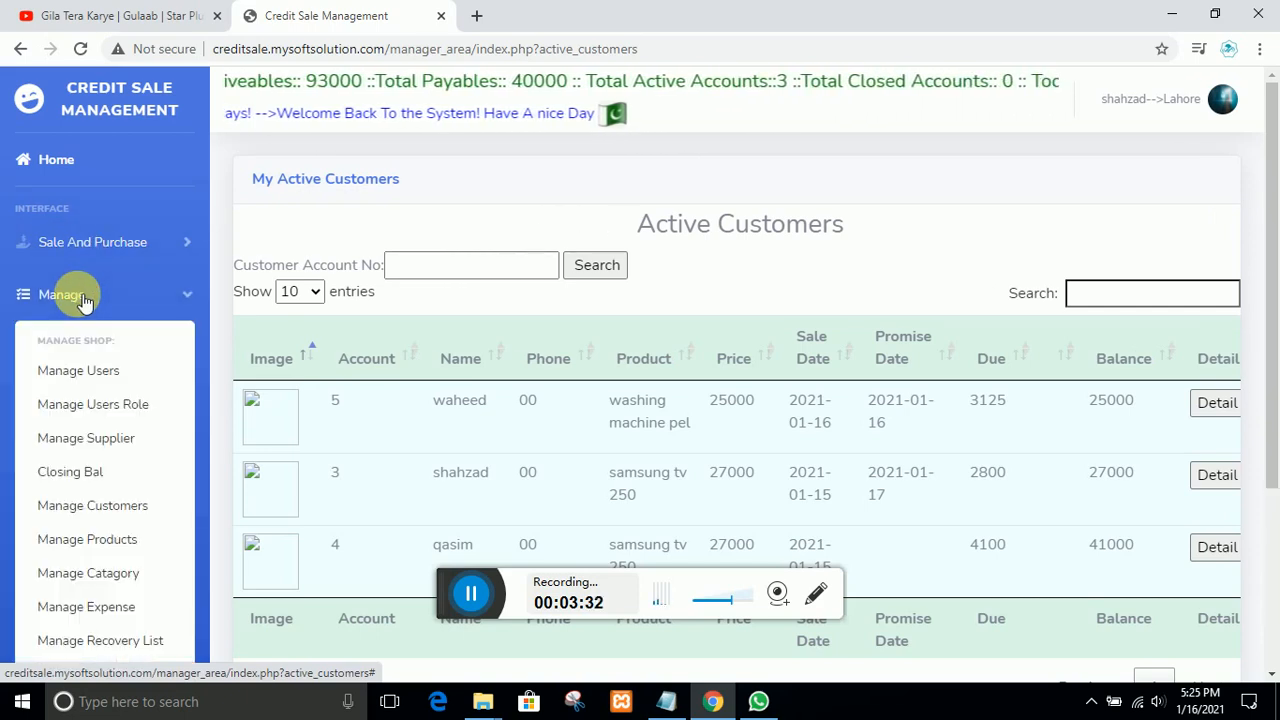
{"action": "left_click", "coordinate": [84, 302]}
{"action": "left_click", "coordinate": [84, 302]}
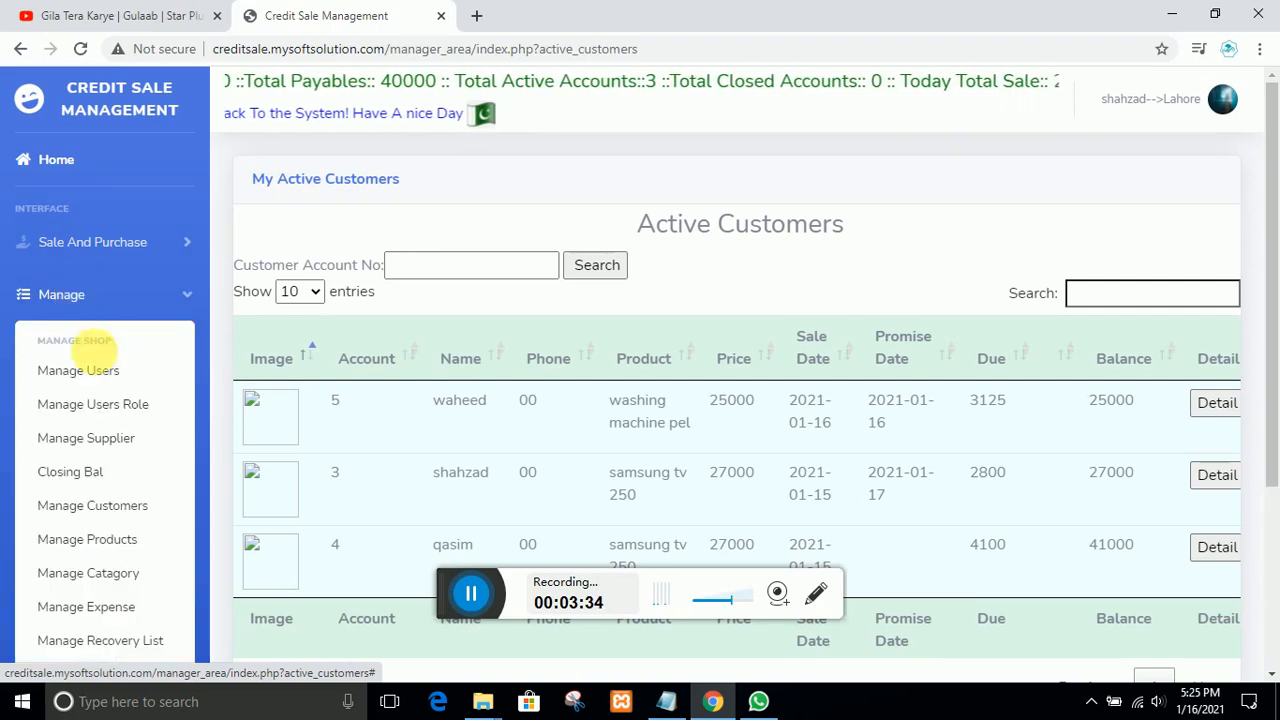
{"action": "scroll", "coordinate": [125, 470], "scroll_direction": "down", "scroll_amount": 2}
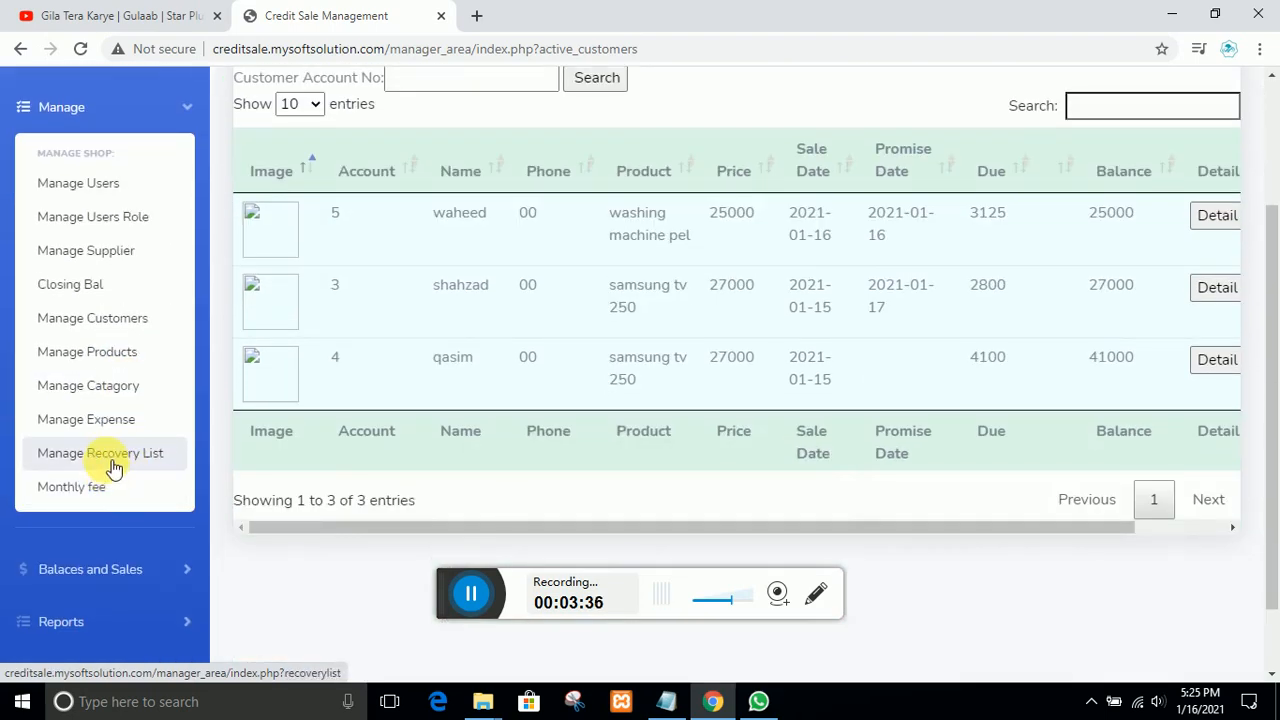
{"action": "left_click", "coordinate": [112, 462]}
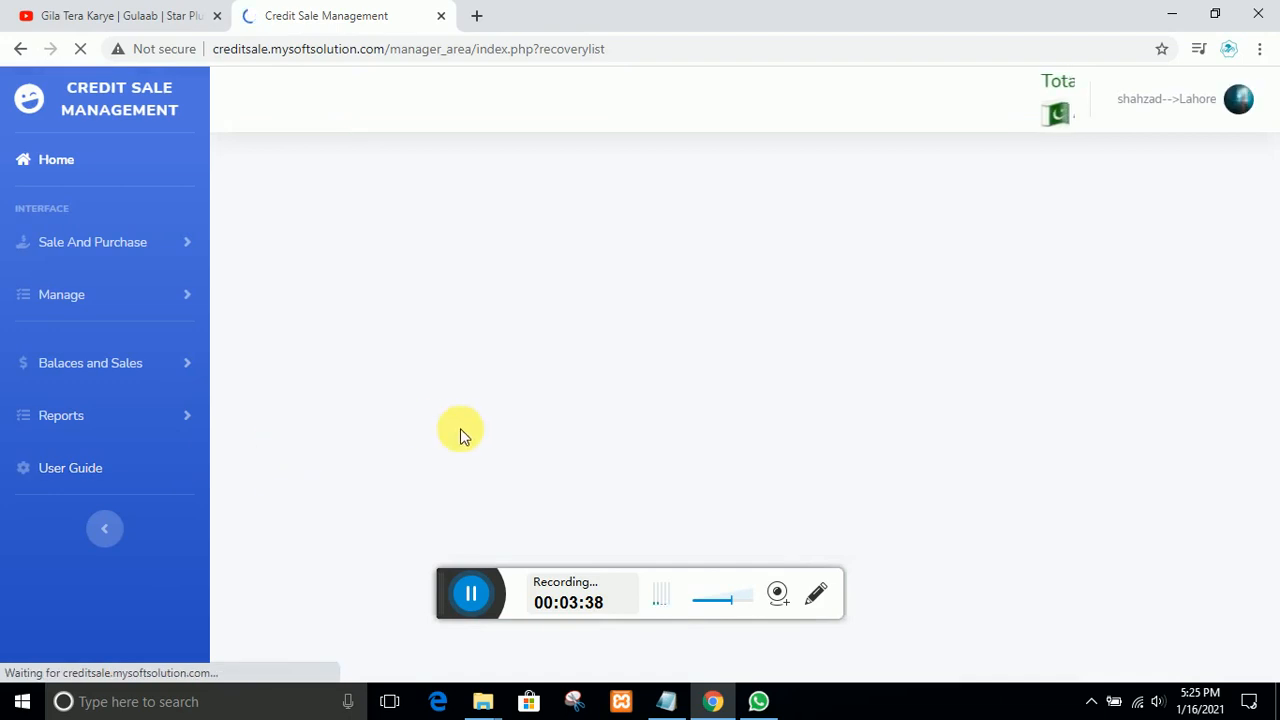
{"action": "scroll", "coordinate": [755, 405], "scroll_direction": "down", "scroll_amount": 1}
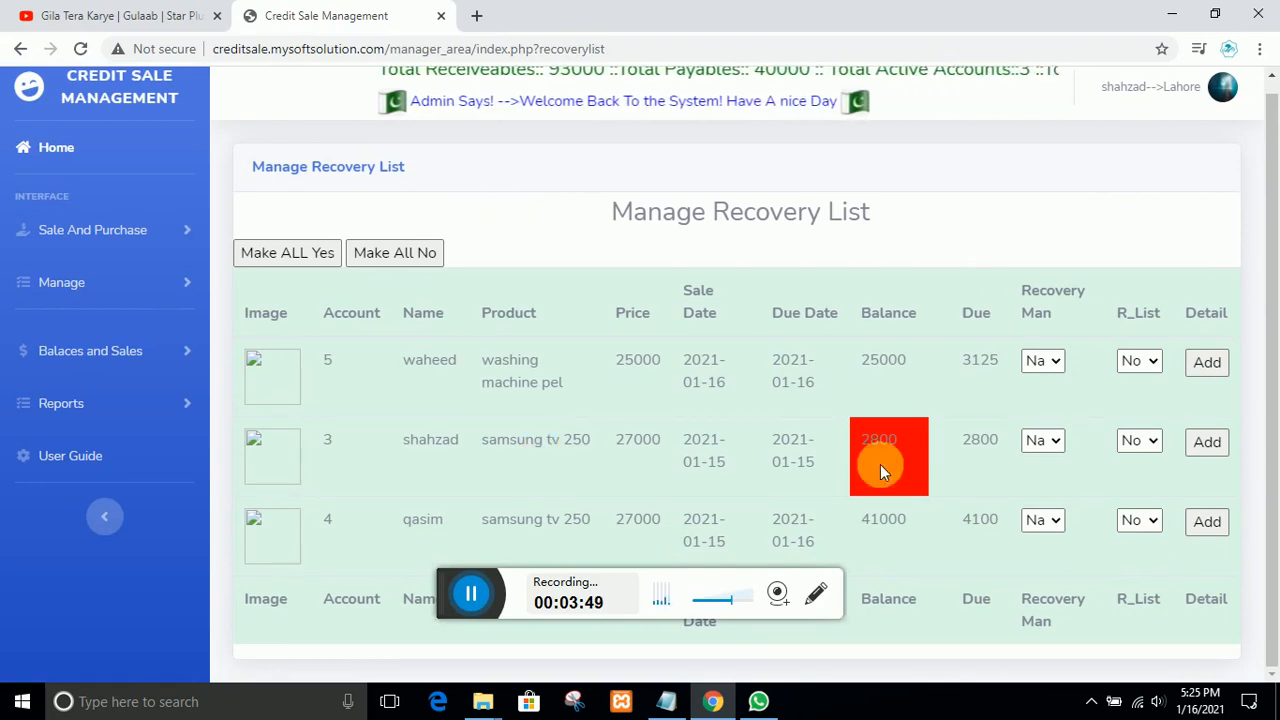
- Set R_List to Yes for the samsung tv 250 account with 2800 due and acknowledge the update message
{"action": "left_click", "coordinate": [1153, 446]}
{"action": "left_click", "coordinate": [1133, 485]}
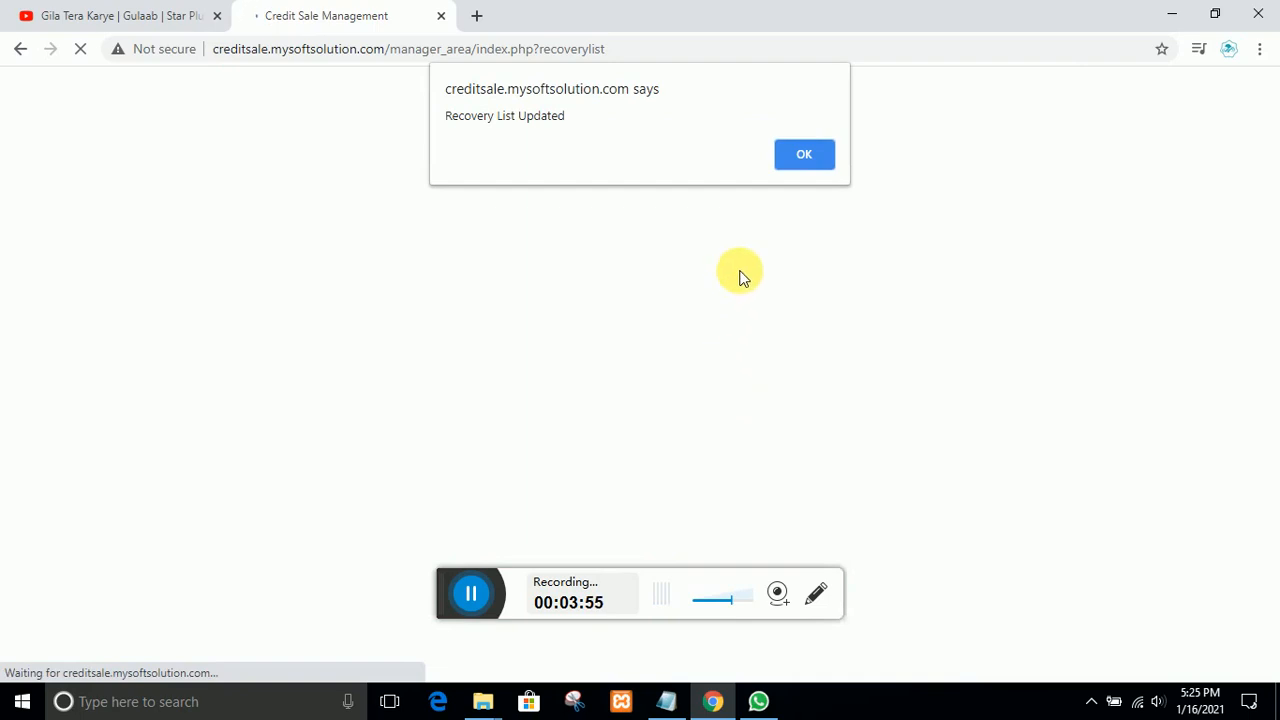
{"action": "left_click", "coordinate": [805, 155]}
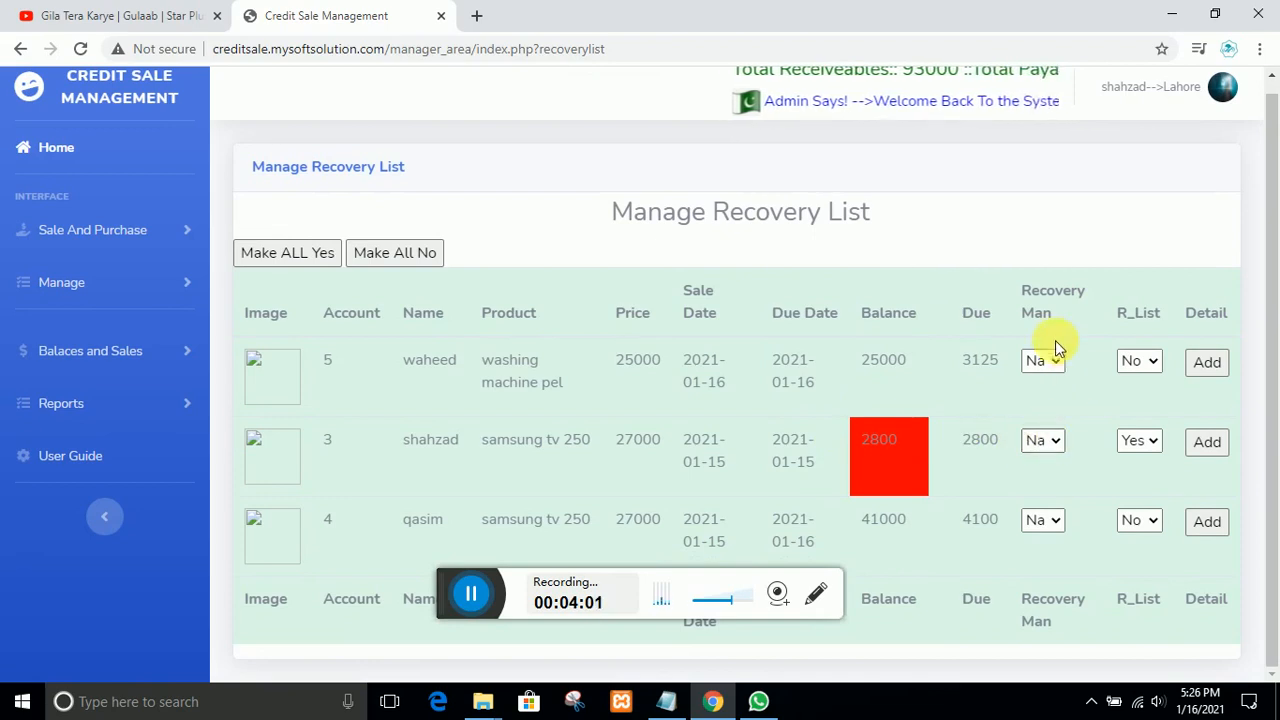
- Look at the recovery man choices for the samsung tv 250 account with 2800 due without changing the assignment
{"action": "left_click", "coordinate": [1059, 442]}
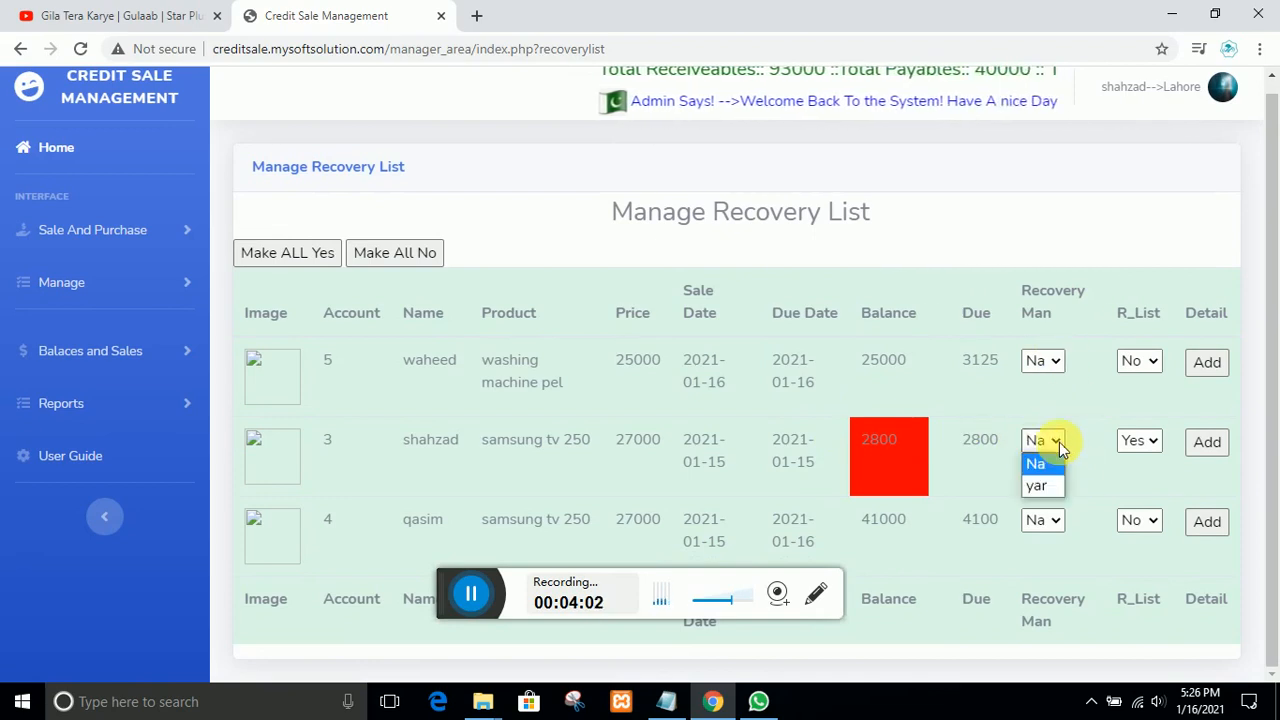
{"action": "left_click", "coordinate": [1059, 442]}
{"action": "left_click", "coordinate": [1059, 442]}
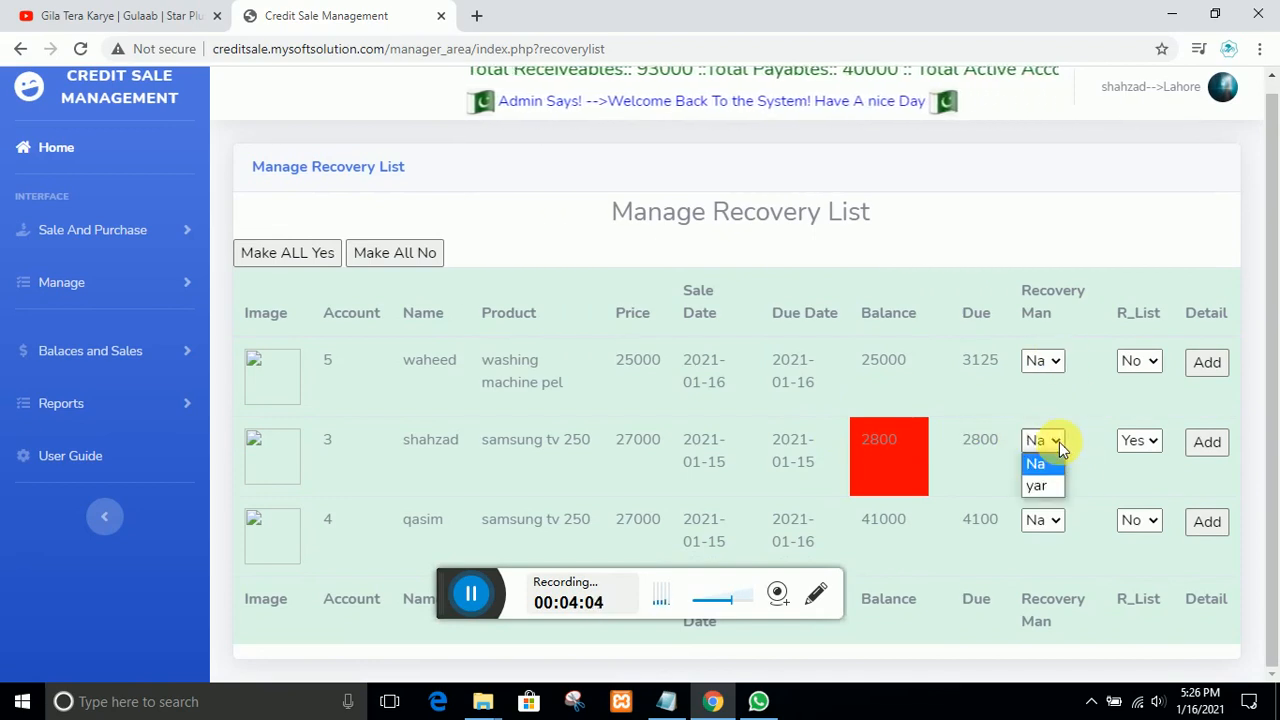
{"action": "left_click", "coordinate": [1059, 442]}
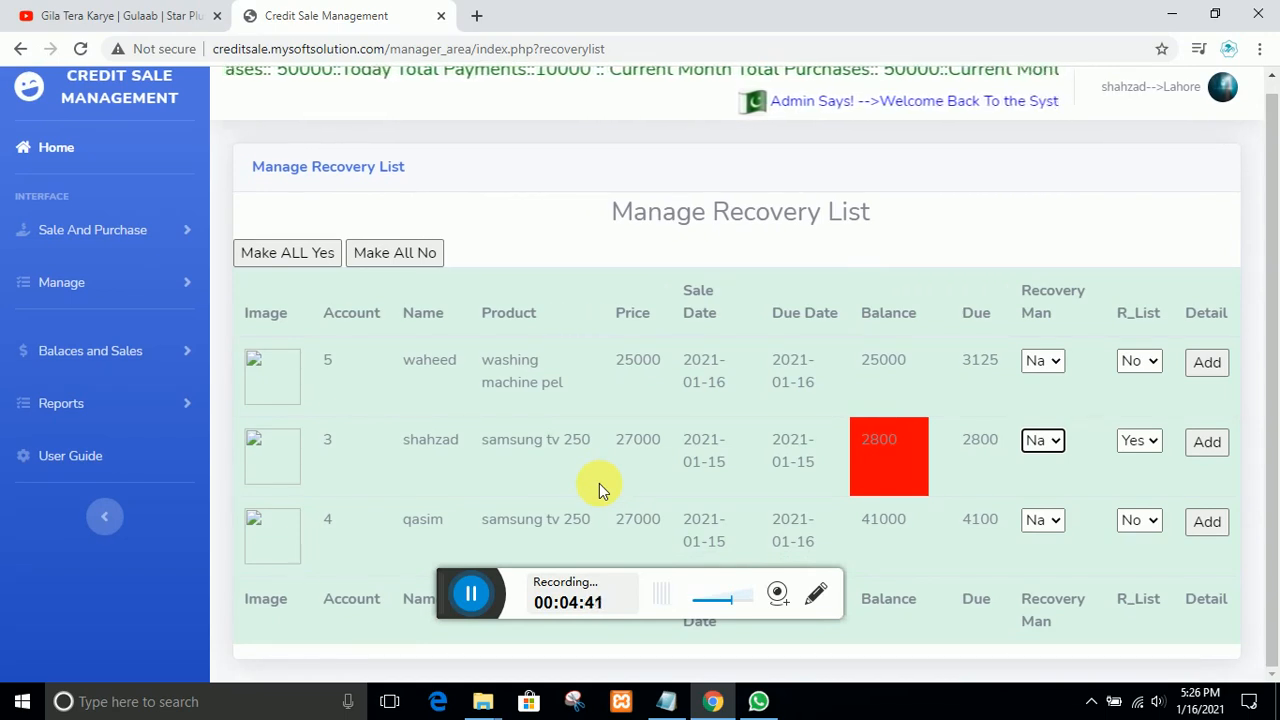
{"action": "left_click", "coordinate": [92, 358]}
{"action": "left_click", "coordinate": [94, 352]}
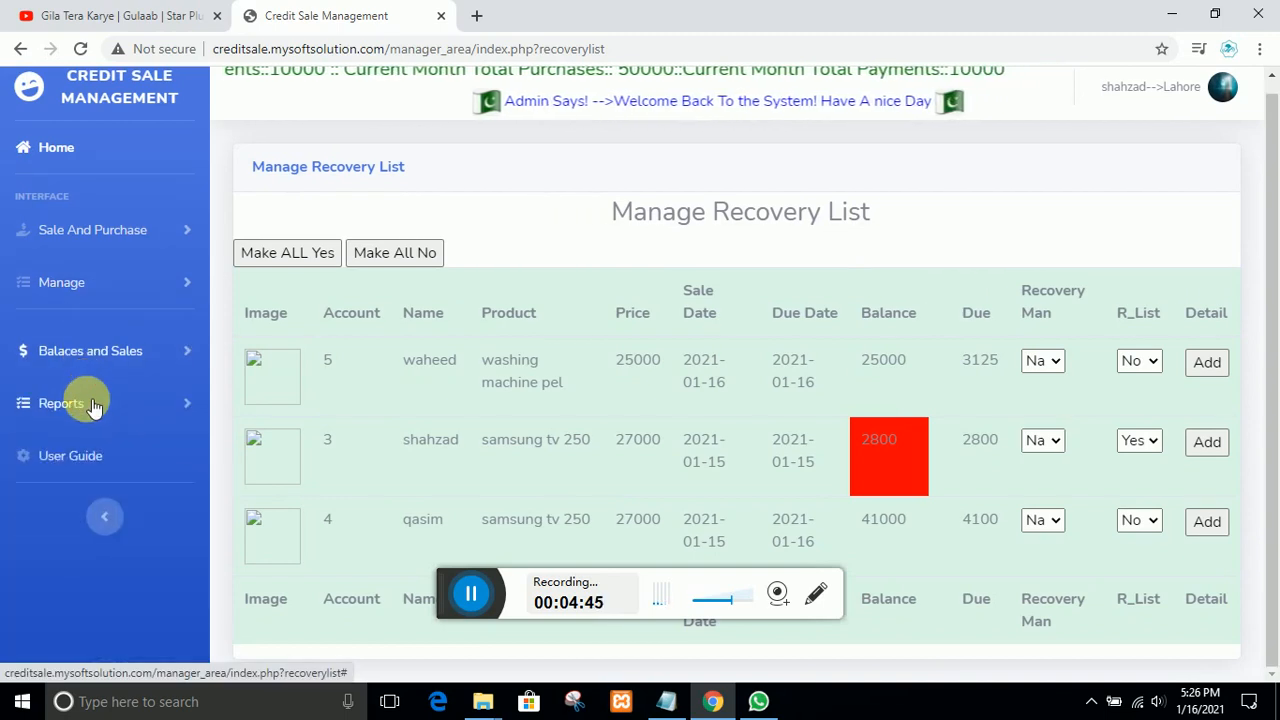
{"action": "left_click", "coordinate": [91, 404]}
{"action": "left_click", "coordinate": [91, 404]}
{"action": "left_click", "coordinate": [91, 404]}
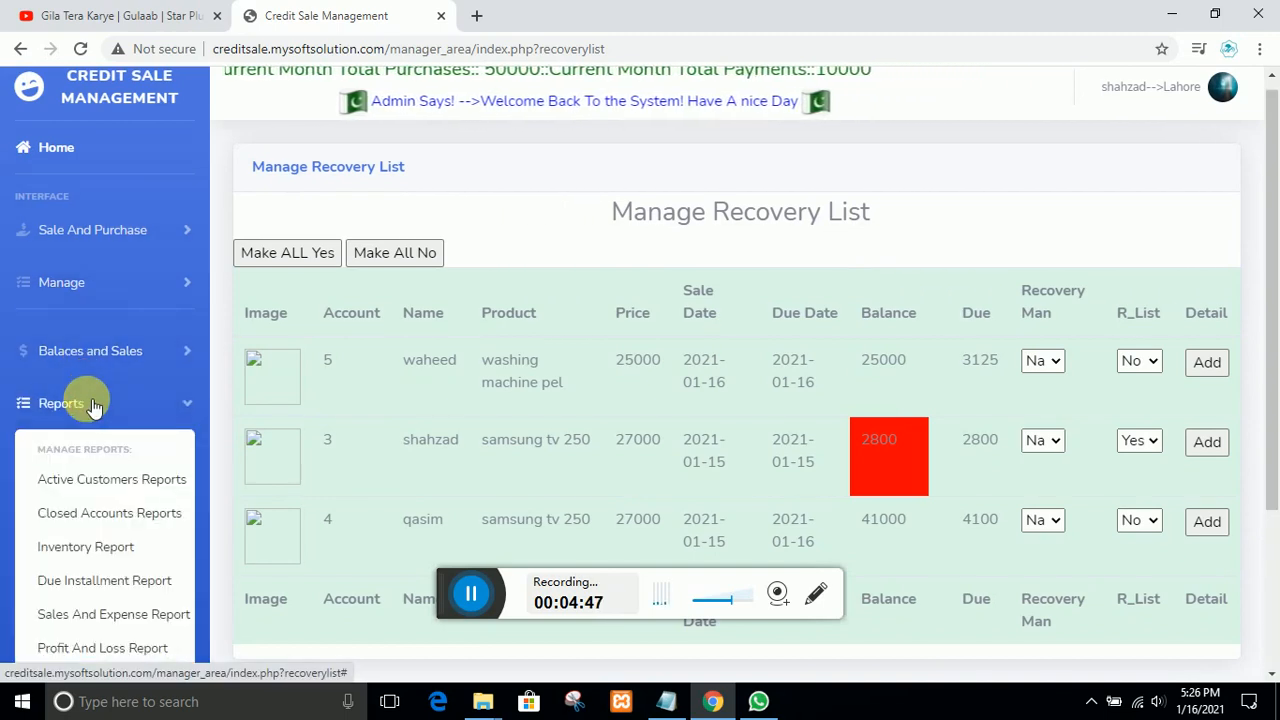
{"action": "left_click", "coordinate": [91, 404]}
{"action": "left_click", "coordinate": [91, 404]}
{"action": "left_click", "coordinate": [91, 404]}
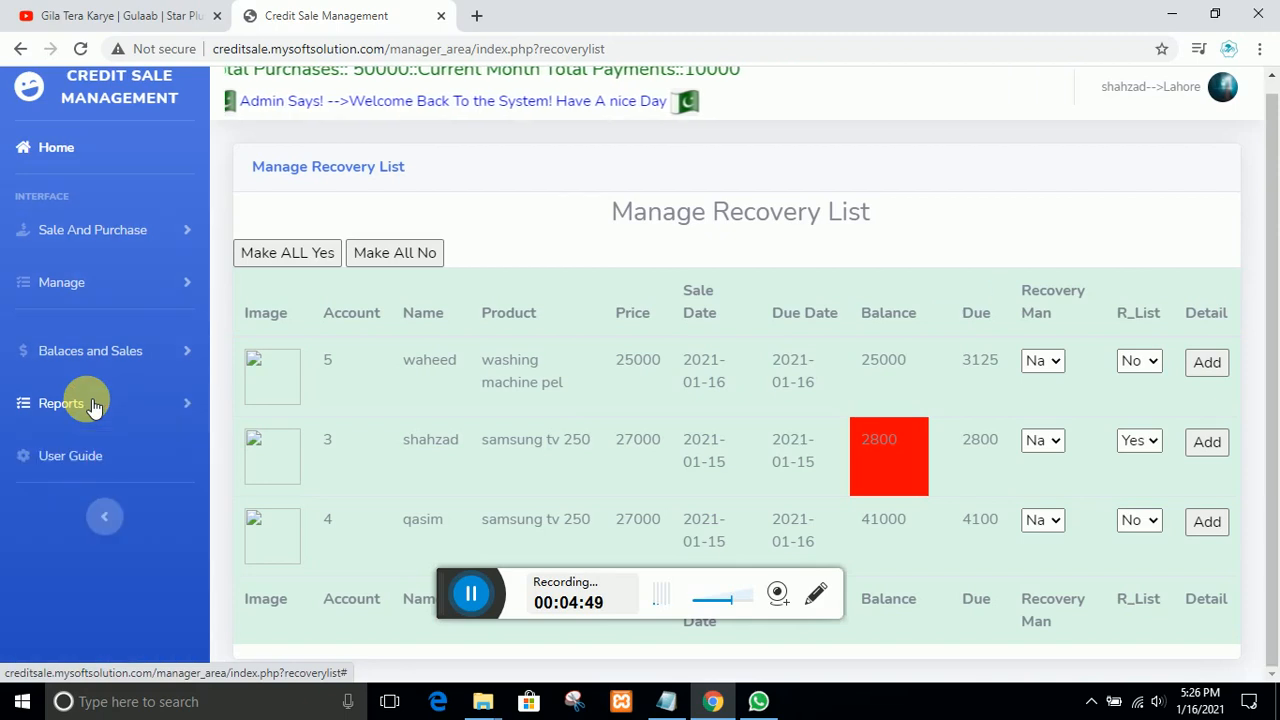